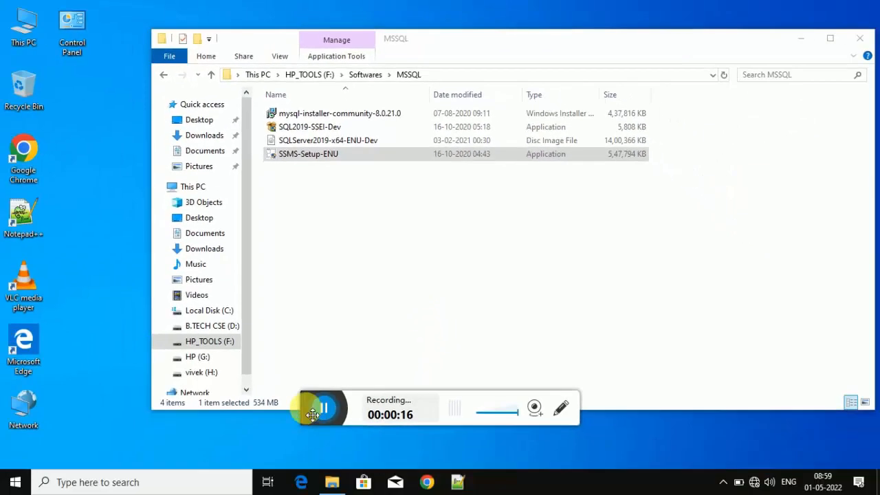
# Minimize the MSSQL folder window and start installing SQL Server Management Studio in its default location
pyautogui.moveTo(314, 406); pyautogui.dragTo(616, 456)
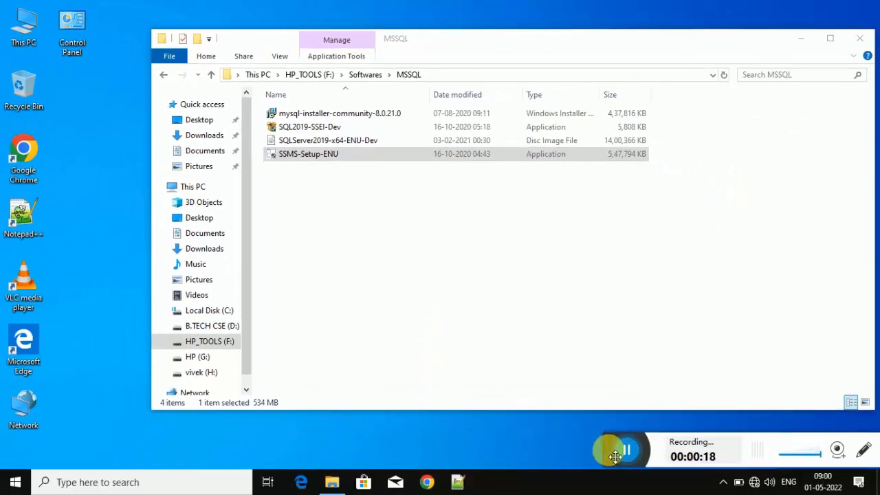
pyautogui.click(601, 353)
pyautogui.click(799, 39)
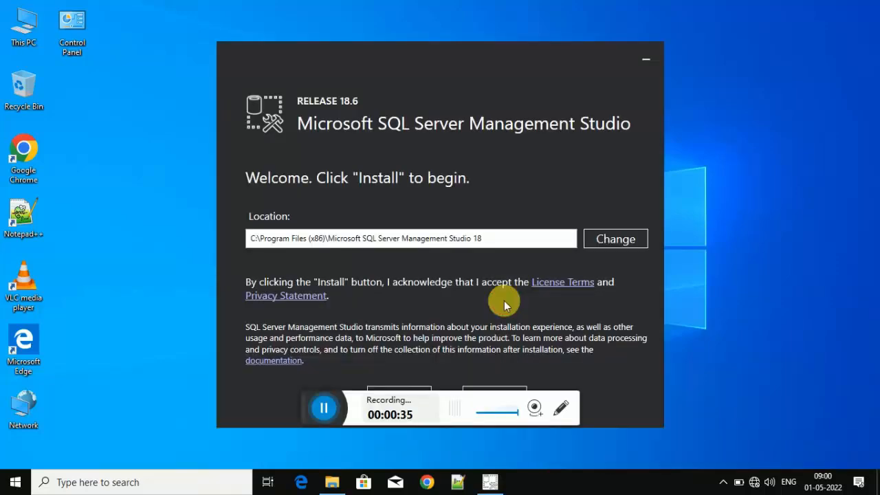
pyautogui.moveTo(312, 414); pyautogui.dragTo(622, 454)
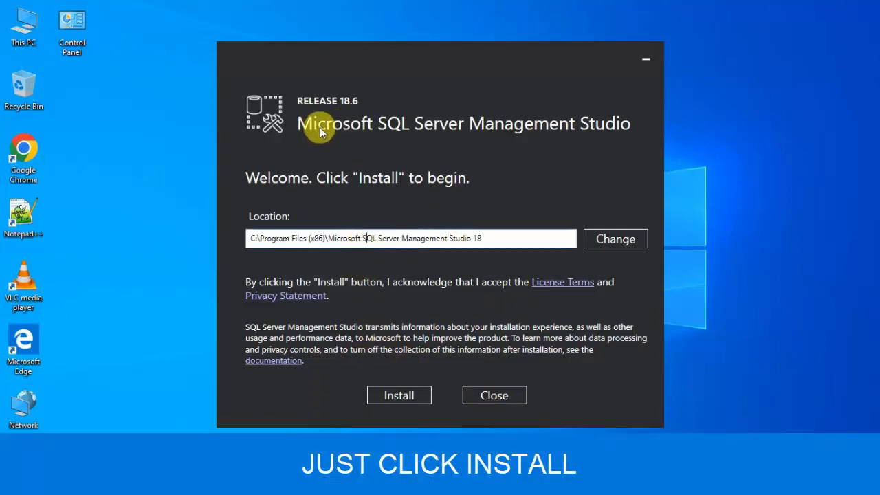
pyautogui.click(399, 395)
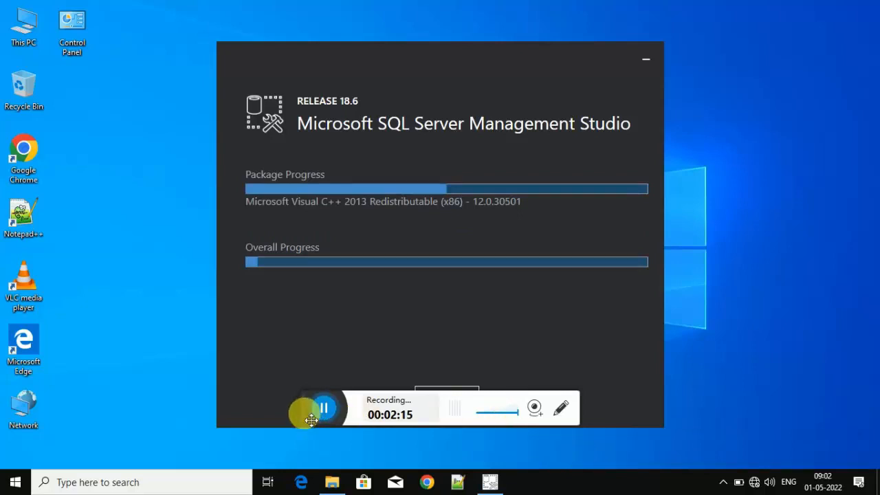
pyautogui.moveTo(309, 418); pyautogui.dragTo(614, 462)
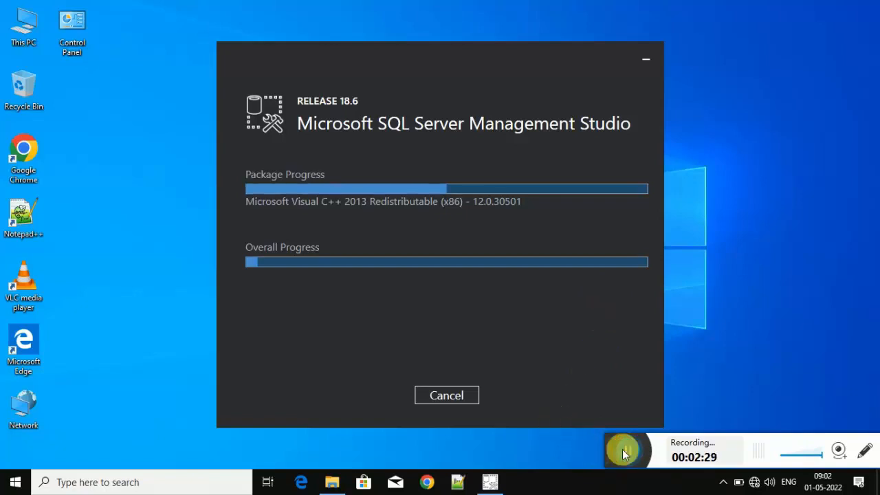
pyautogui.click(622, 449)
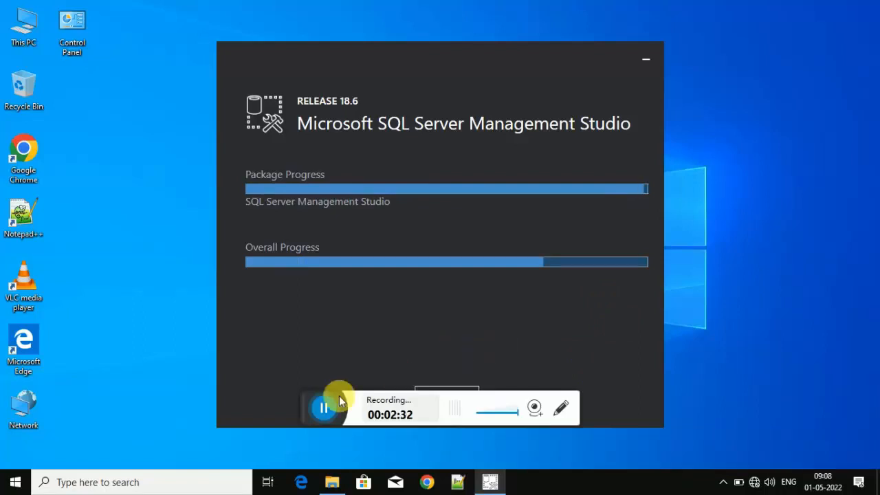
pyautogui.moveTo(331, 421); pyautogui.dragTo(622, 458)
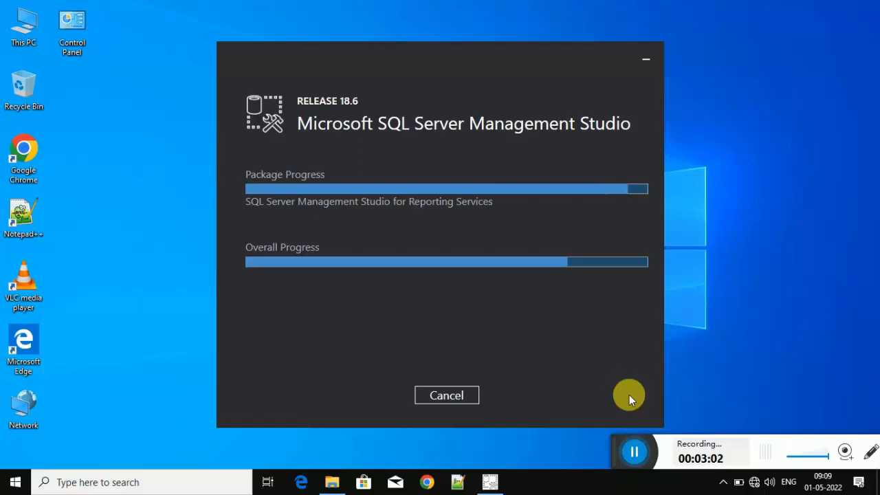
pyautogui.click(634, 452)
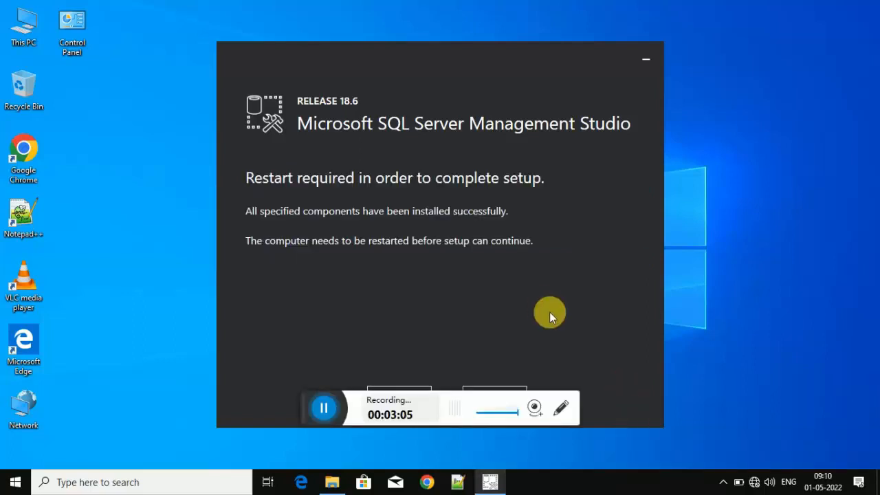
# Close the SQL Server Management Studio installer without restarting the computer
pyautogui.moveTo(311, 413); pyautogui.dragTo(605, 447)
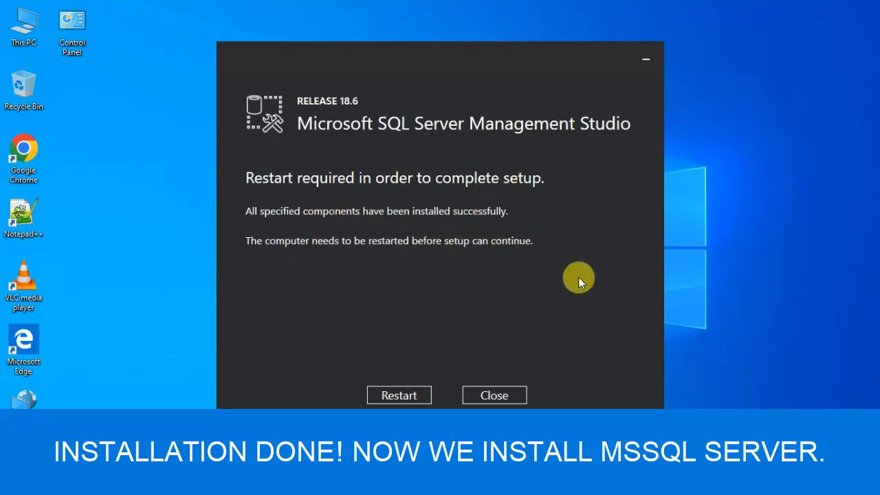
pyautogui.click(503, 397)
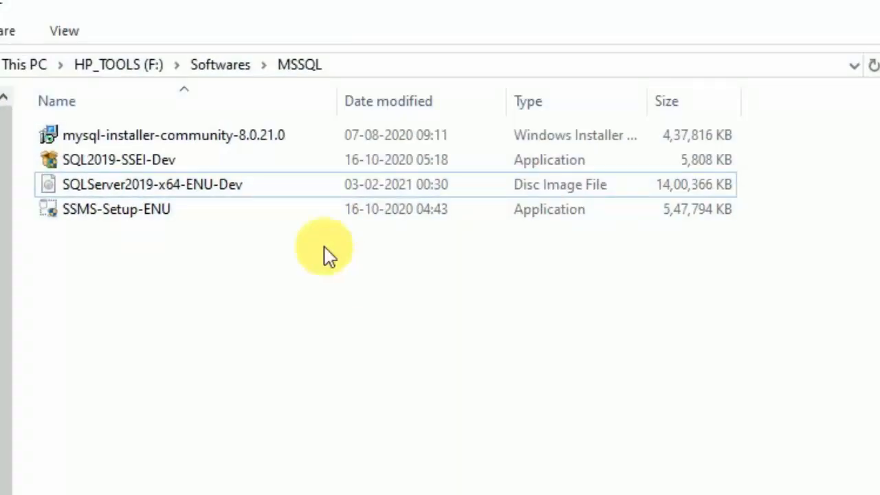
# Mount the SQLServer2019-x64-ENU-Dev disc image, launch its setup application and minimize the folder window
pyautogui.click(255, 185)
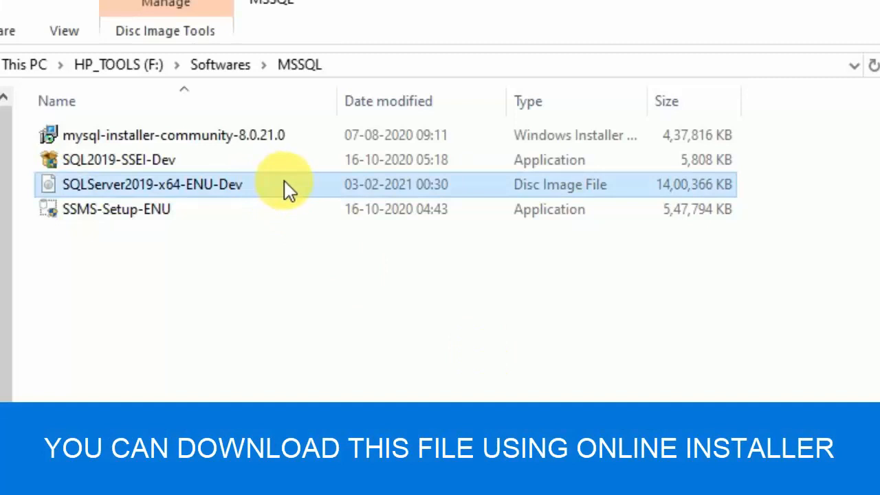
pyautogui.doubleClick(284, 190)
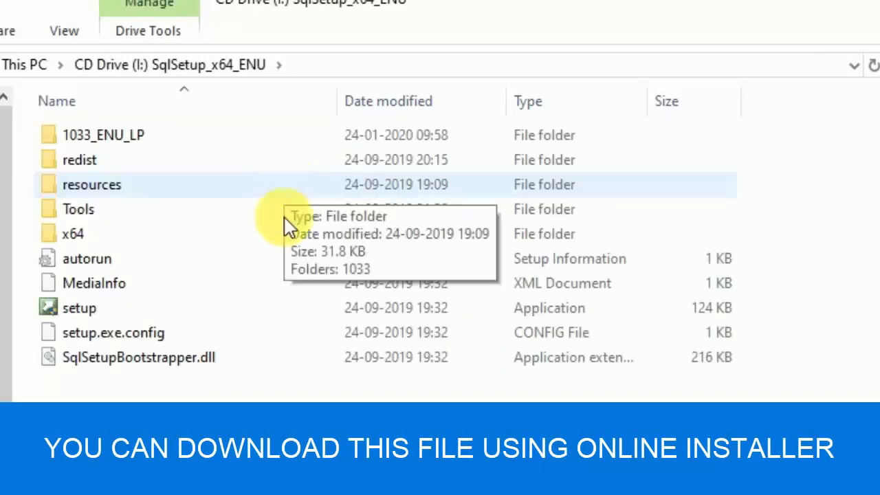
pyautogui.doubleClick(275, 316)
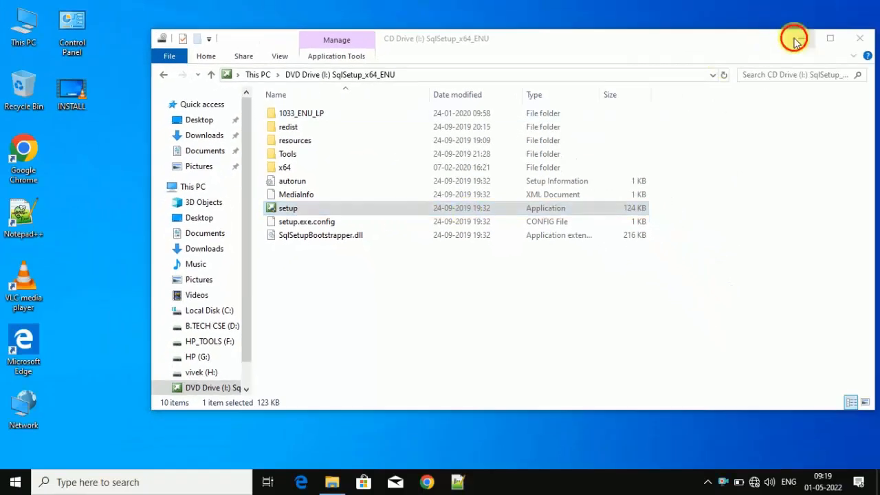
pyautogui.click(795, 38)
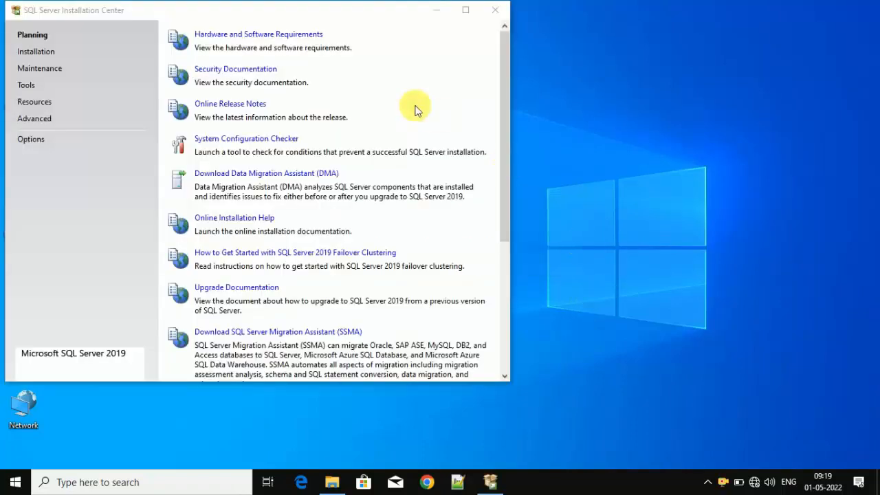
# Start a new SQL Server stand-alone installation from the SQL Server Installation Center
pyautogui.moveTo(355, 22); pyautogui.dragTo(506, 30)
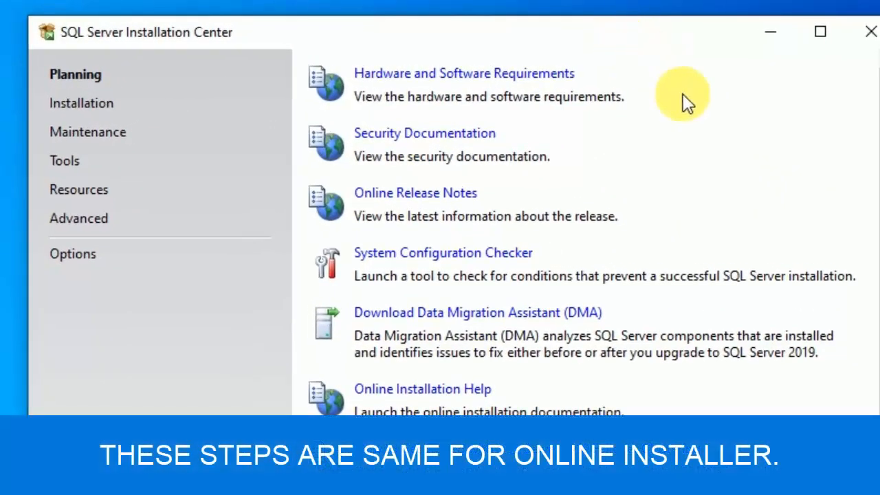
pyautogui.scroll(-5, 699, 115)
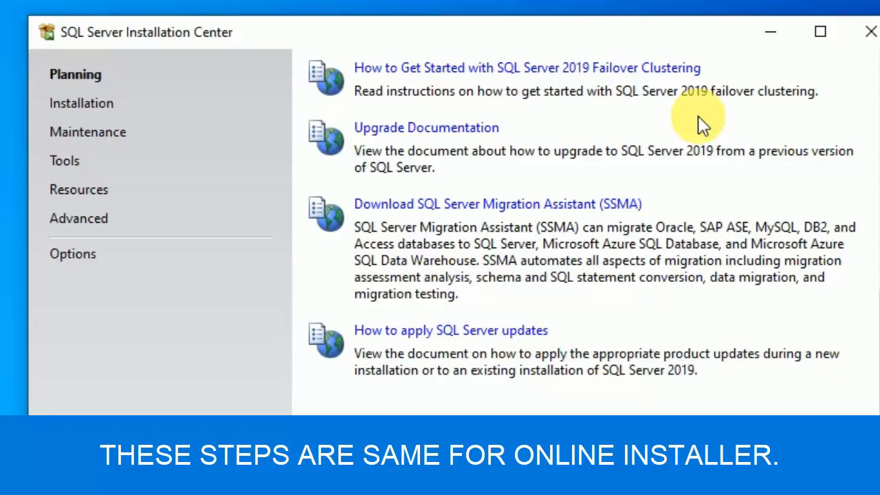
pyautogui.scroll(5, 703, 124)
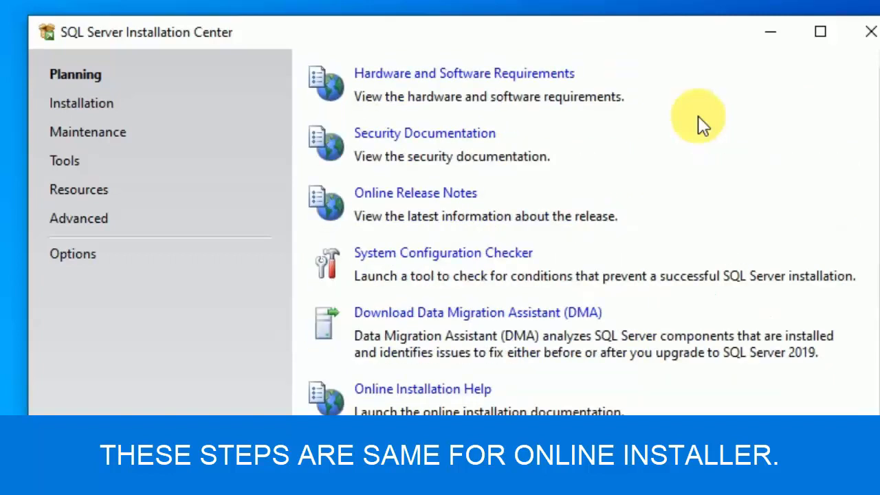
pyautogui.click(110, 110)
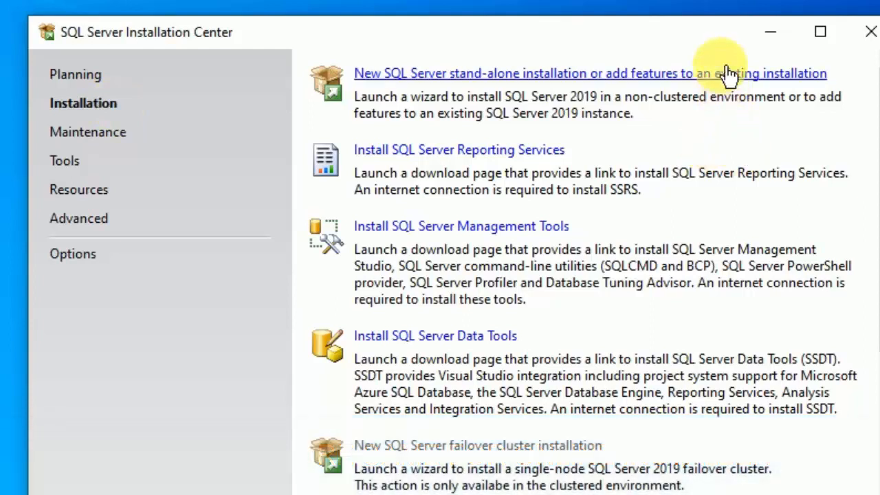
pyautogui.click(728, 73)
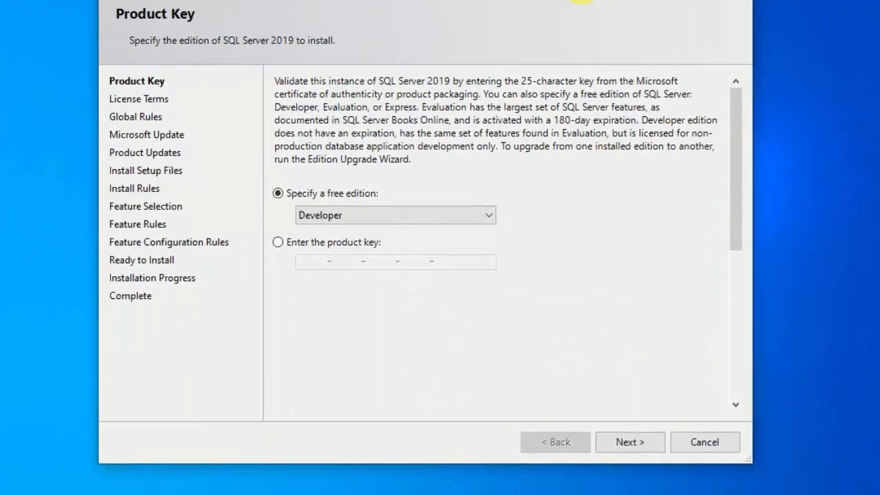
# Choose the free Developer edition, accept the license terms and continue the setup
pyautogui.click(376, 215)
pyautogui.click(375, 216)
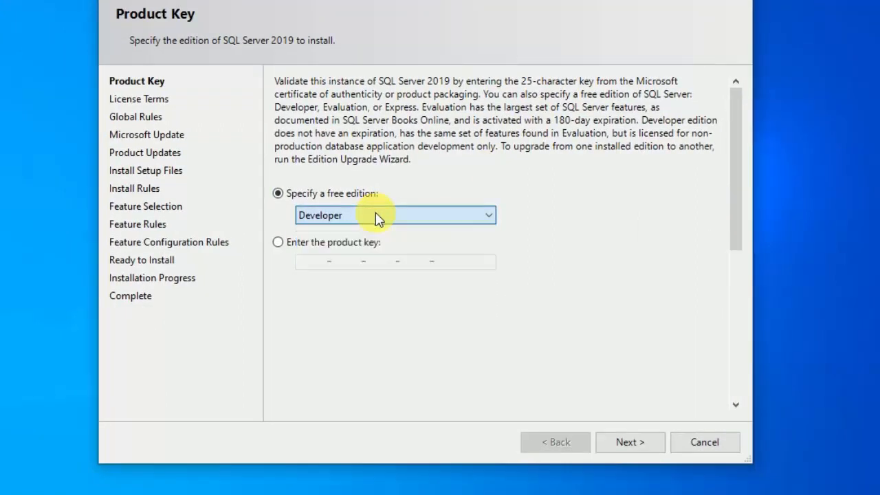
pyautogui.click(643, 446)
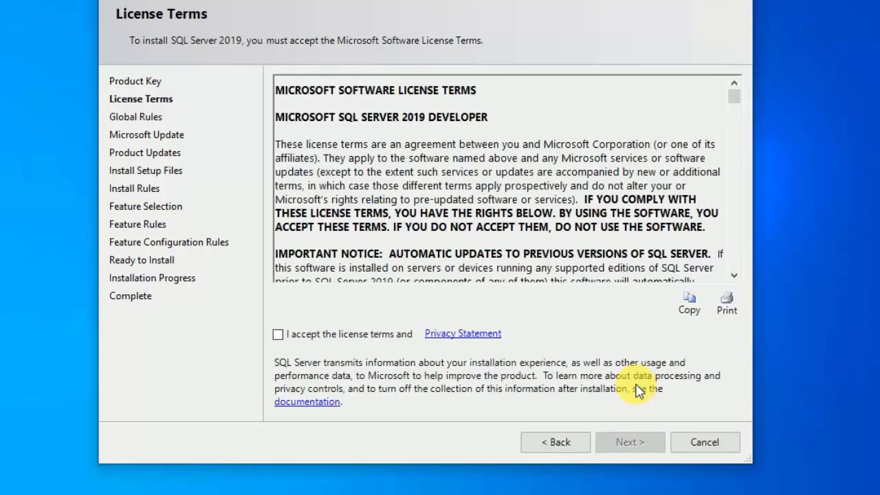
pyautogui.click(356, 335)
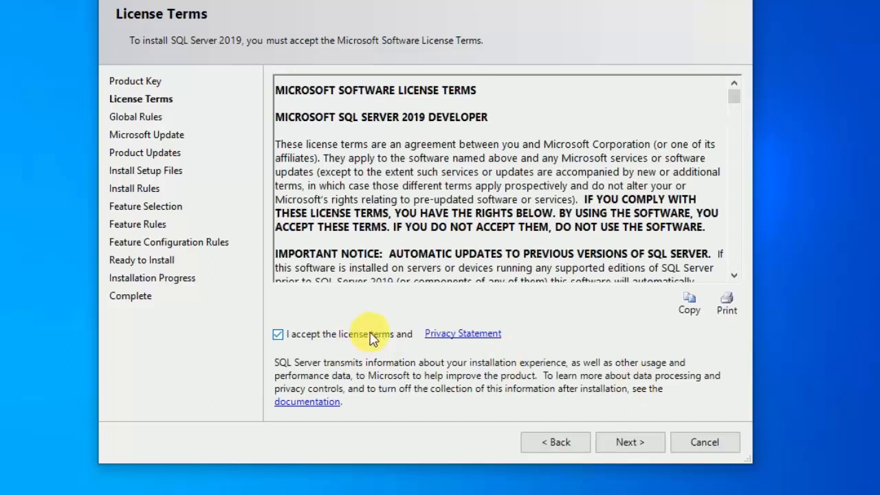
pyautogui.click(619, 440)
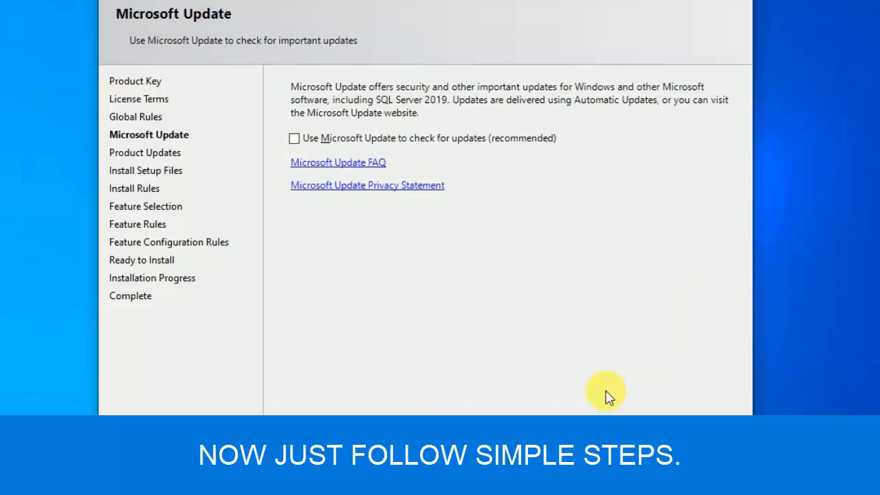
# Continue past the update pages without enabling Microsoft Update, show the install rule details and proceed to feature selection
pyautogui.click(621, 451)
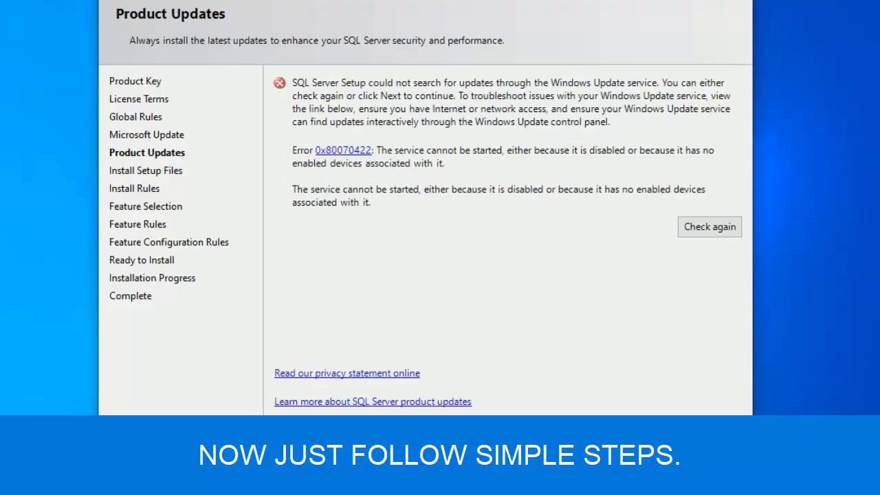
pyautogui.click(621, 450)
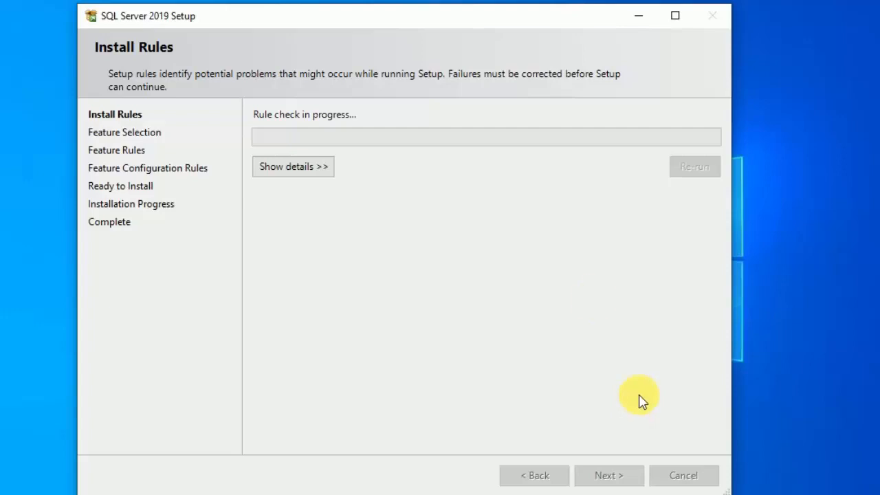
pyautogui.click(302, 165)
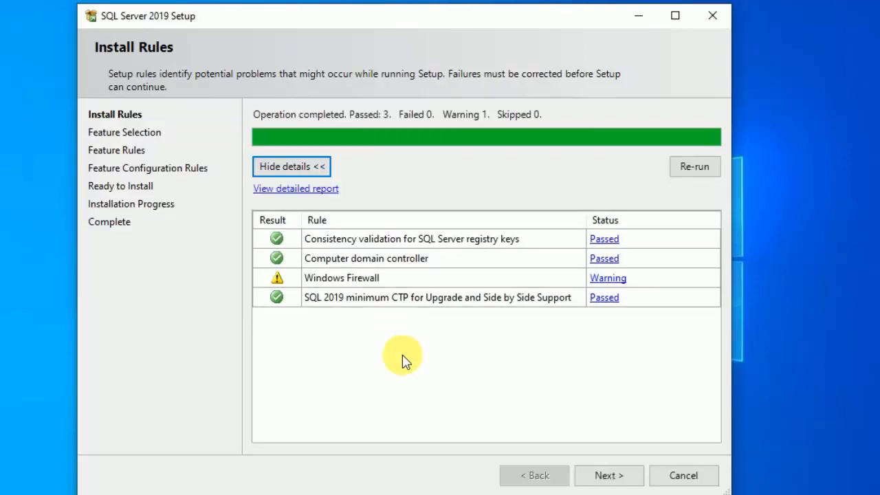
pyautogui.click(611, 475)
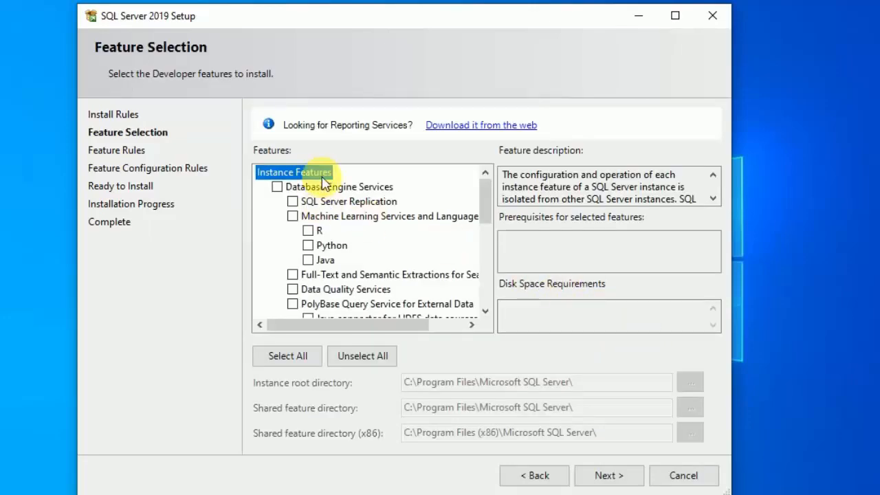
# Select Database Engine Services as the only feature to install, reviewing the SQL Server Replication description and the remaining features
pyautogui.click(277, 188)
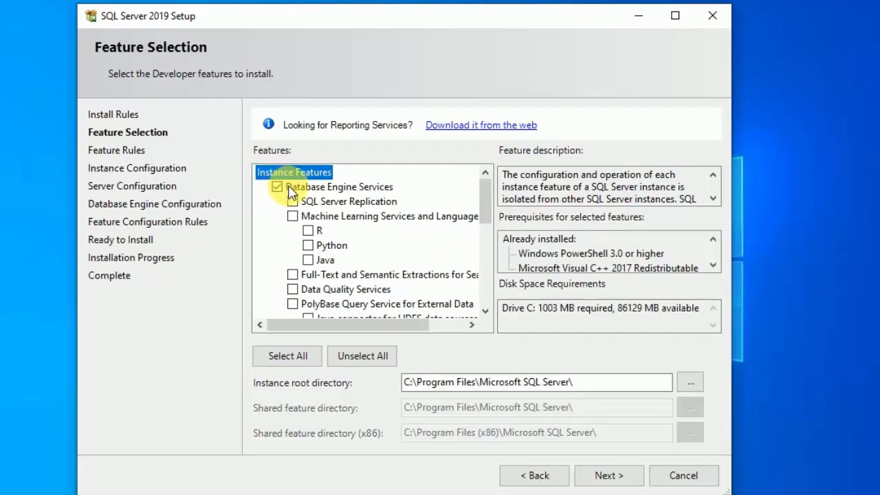
pyautogui.click(329, 203)
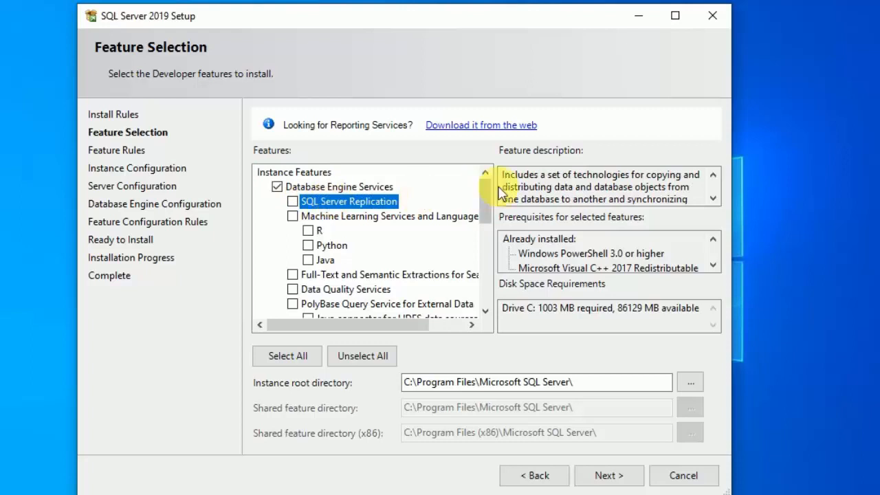
pyautogui.scroll(-2, 578, 187)
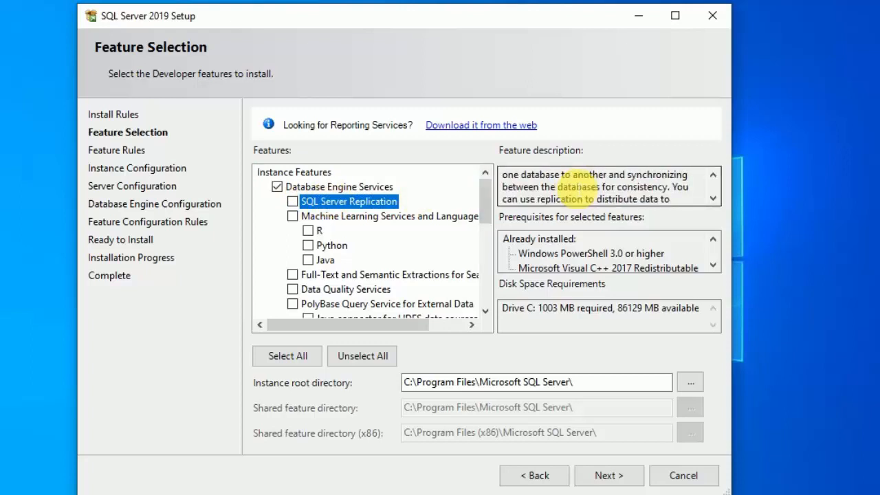
pyautogui.scroll(-1, 577, 186)
pyautogui.scroll(-2, 576, 187)
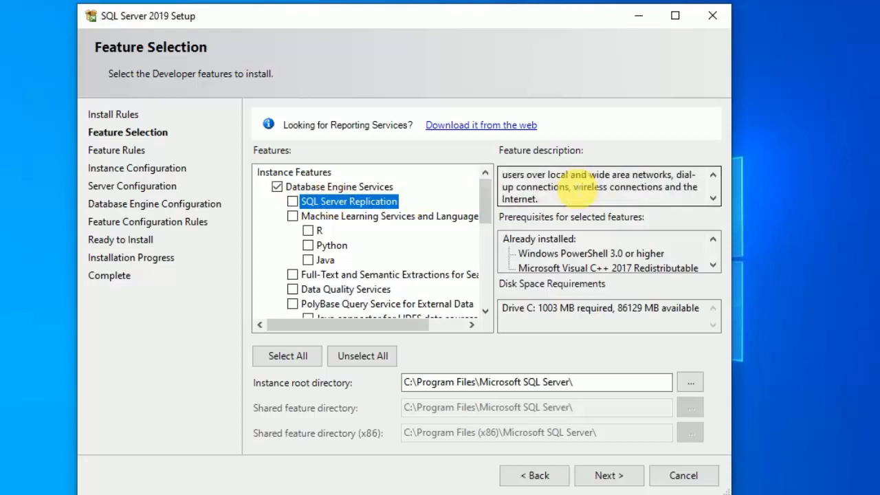
pyautogui.scroll(-1, 581, 187)
pyautogui.scroll(-2, 429, 253)
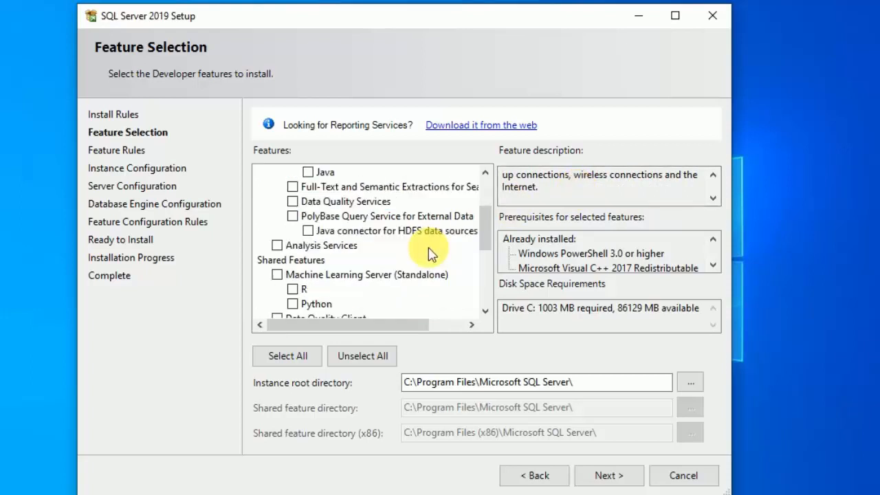
pyautogui.scroll(-4, 429, 253)
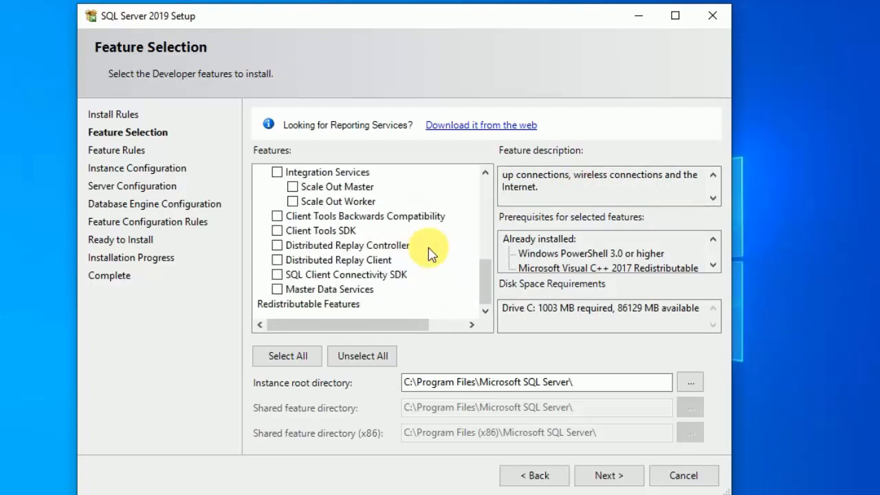
pyautogui.scroll(7, 428, 253)
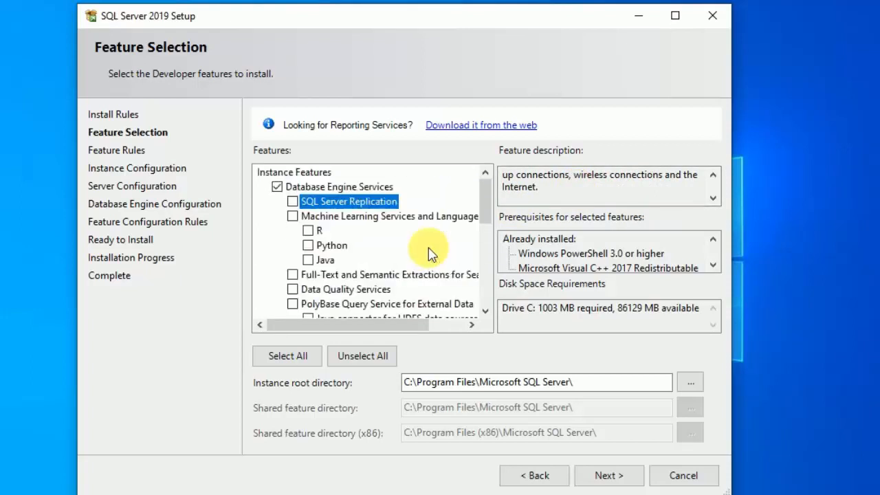
pyautogui.click(329, 188)
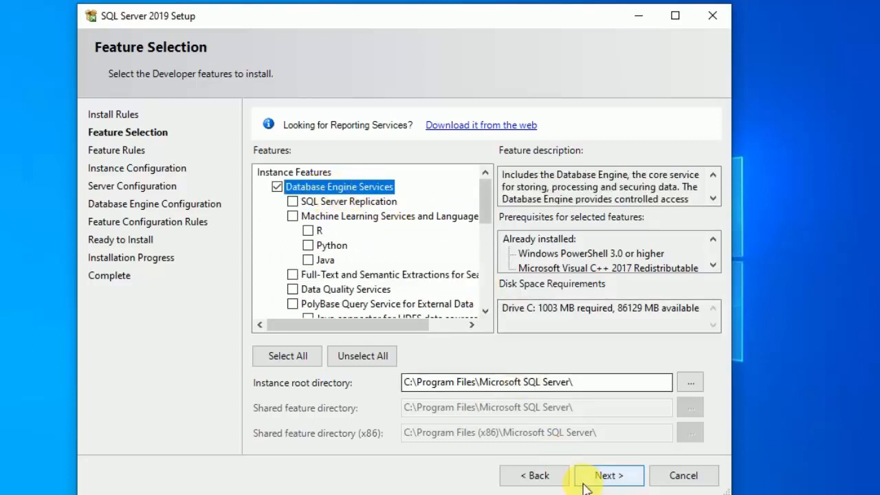
# Proceed to the instance configuration, keep the default instance with instance ID MSSQLSERVER and continue the setup
pyautogui.click(602, 477)
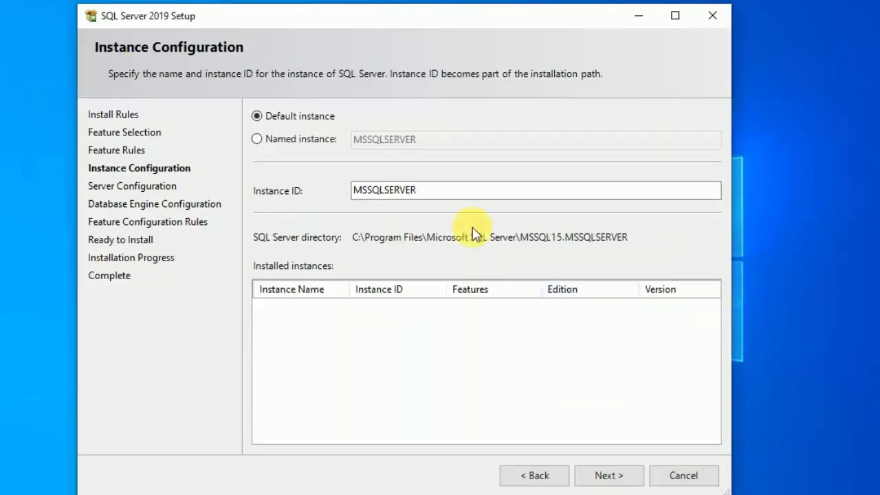
pyautogui.click(465, 190)
pyautogui.doubleClick(430, 190)
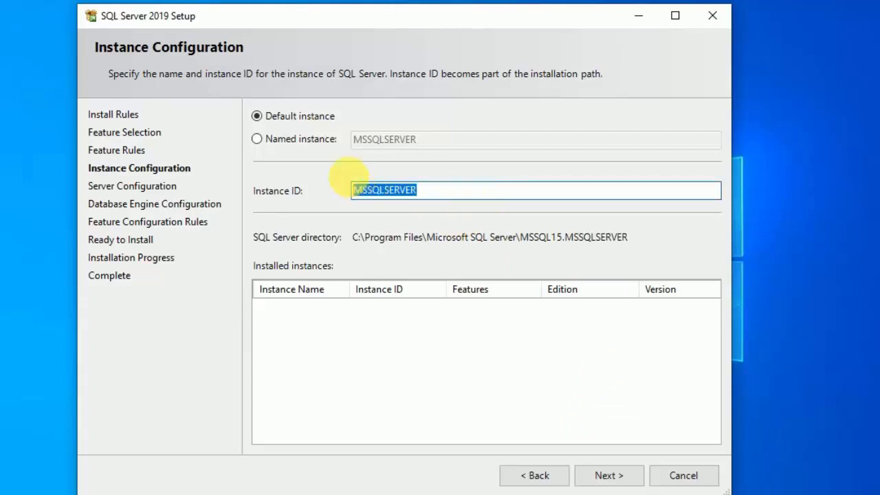
pyautogui.click(386, 368)
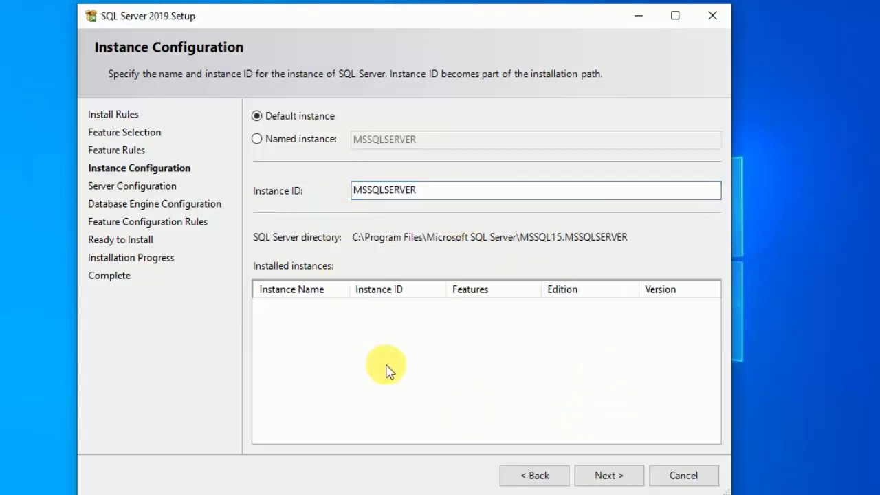
pyautogui.click(586, 481)
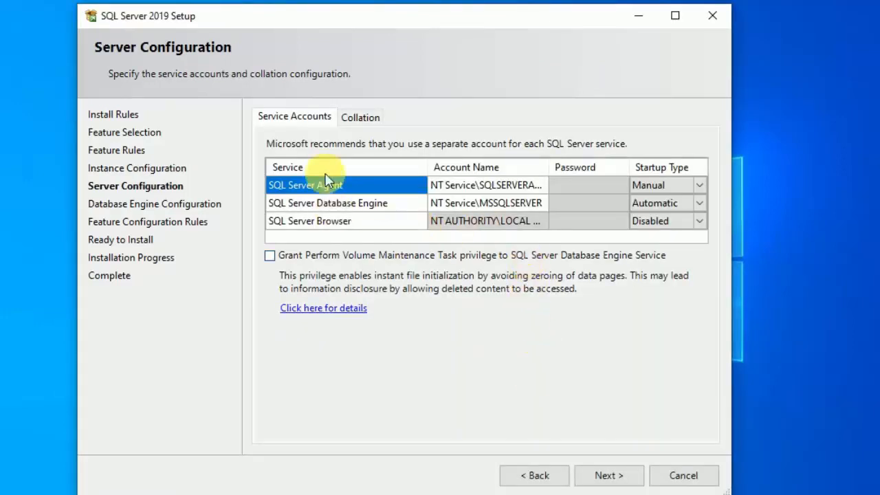
# Review the SQL Server Agent, Database Engine and Browser service accounts, keep their default settings and continue the setup
pyautogui.click(339, 201)
pyautogui.click(352, 226)
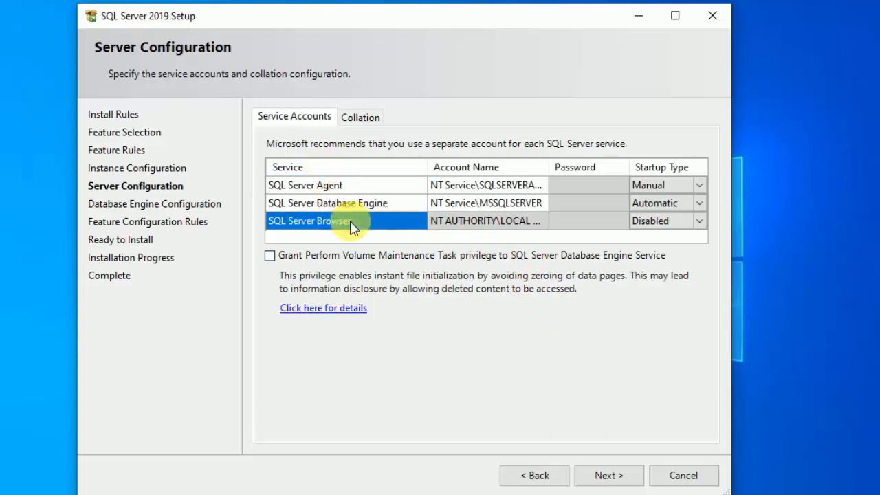
pyautogui.click(371, 188)
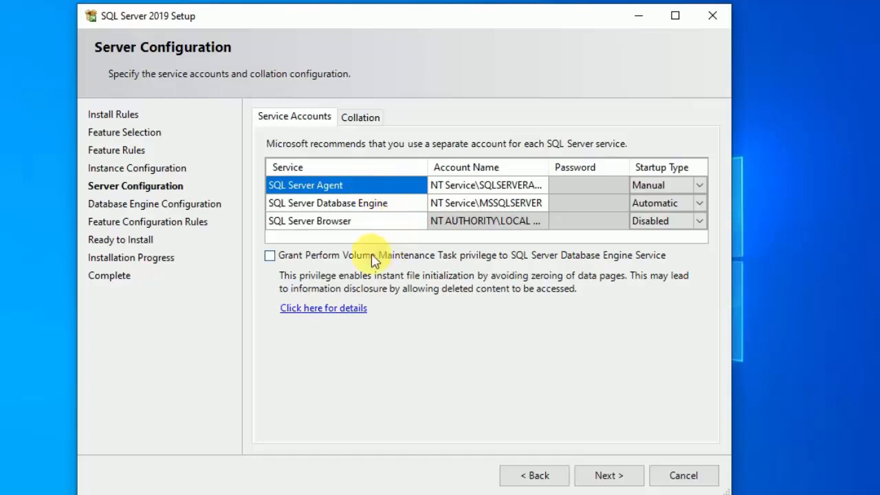
pyautogui.click(607, 476)
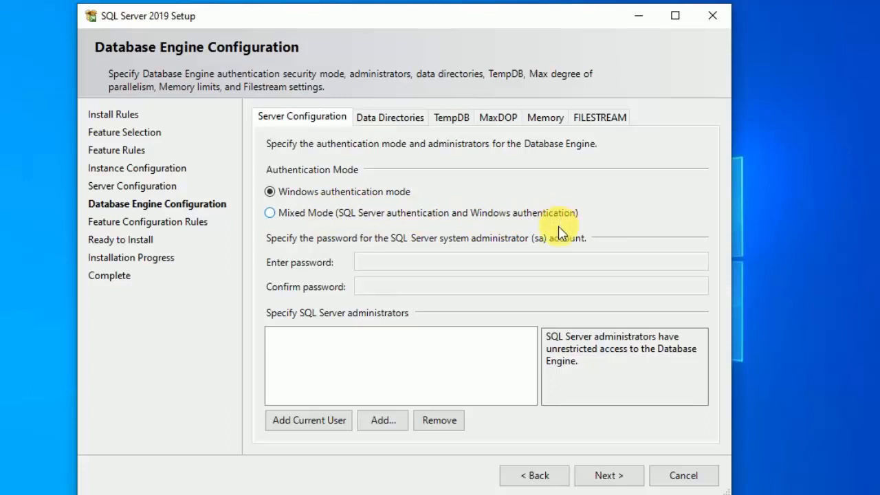
# Keep Windows authentication mode, add the current user as SQL Server administrator and continue to the installation summary
pyautogui.click(605, 475)
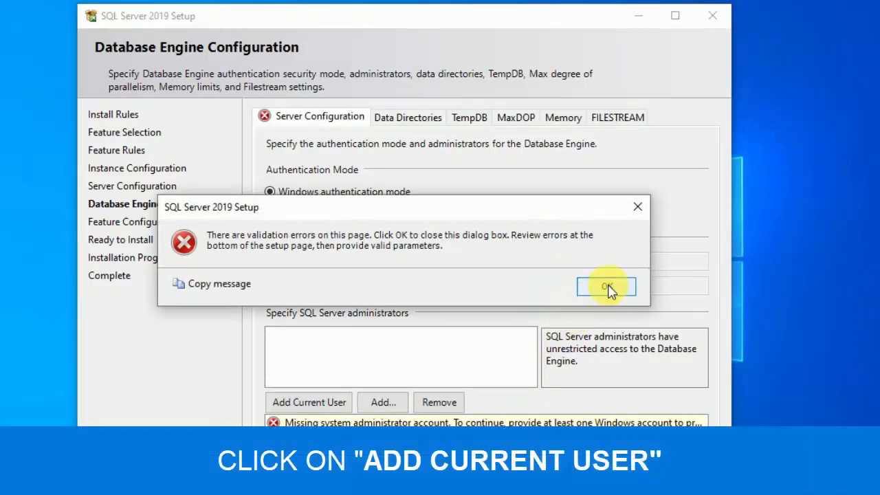
pyautogui.click(610, 289)
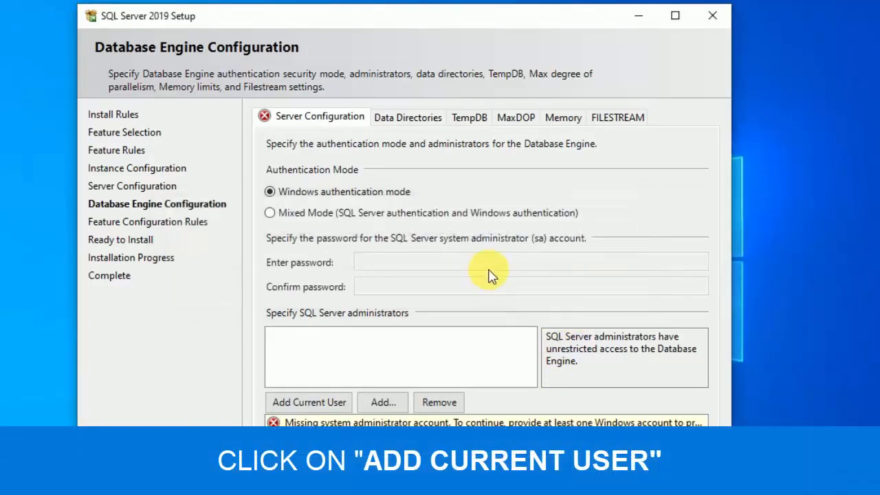
pyautogui.click(324, 403)
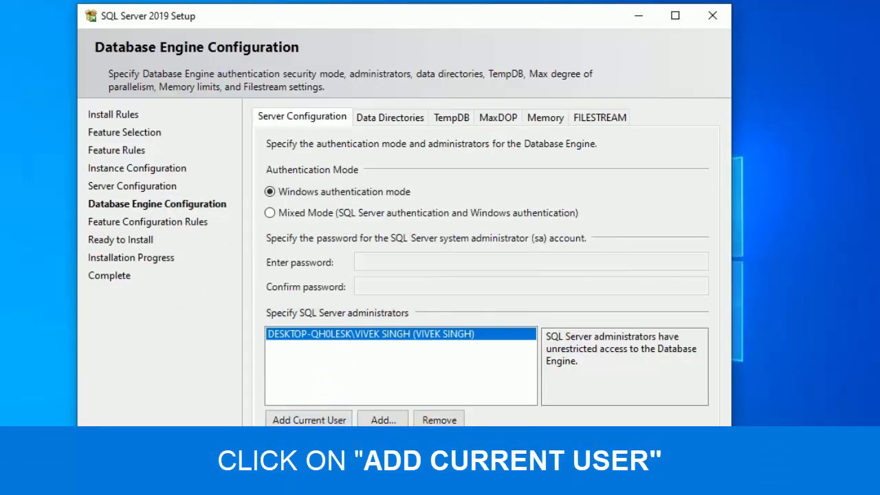
pyautogui.click(605, 473)
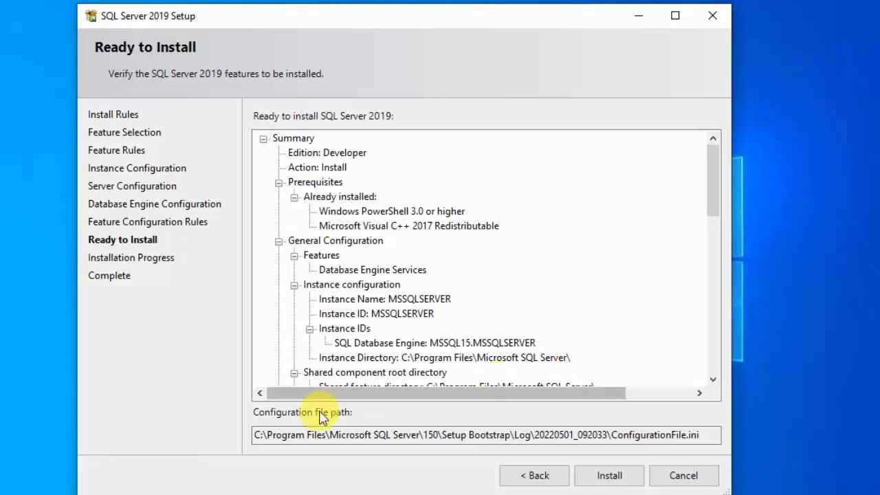
# Review the summary of the SQL Server 2019 features and settings, and start the installation
pyautogui.scroll(-6, 350, 253)
pyautogui.scroll(-7, 349, 253)
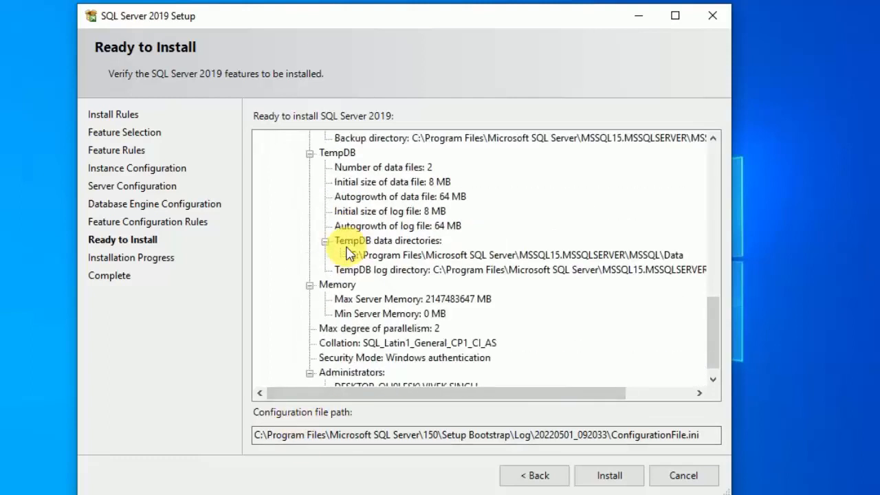
pyautogui.scroll(13, 349, 253)
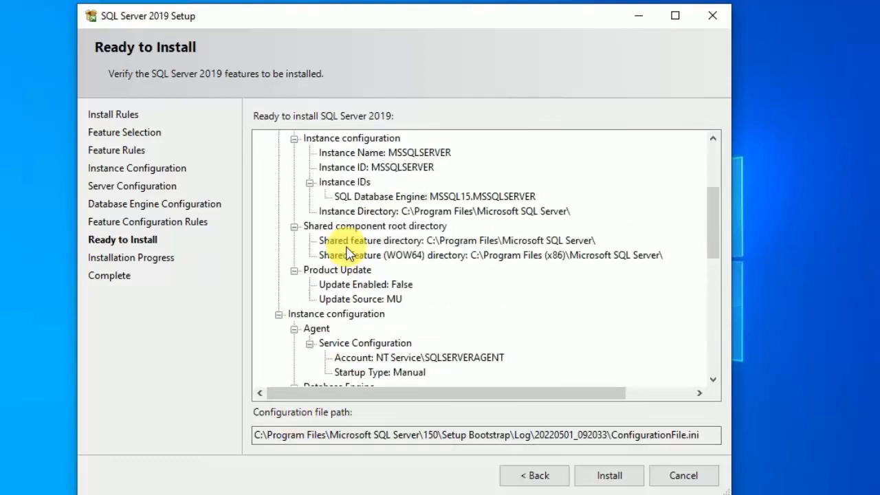
pyautogui.scroll(-13, 350, 254)
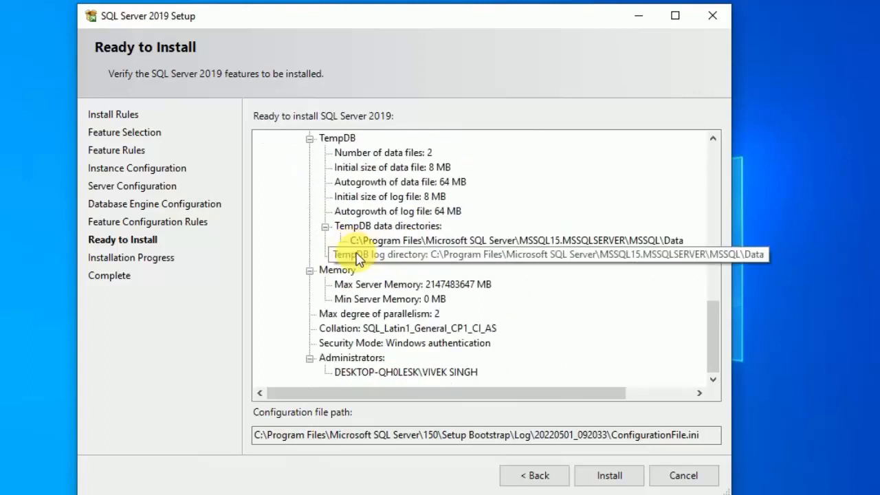
pyautogui.click(605, 476)
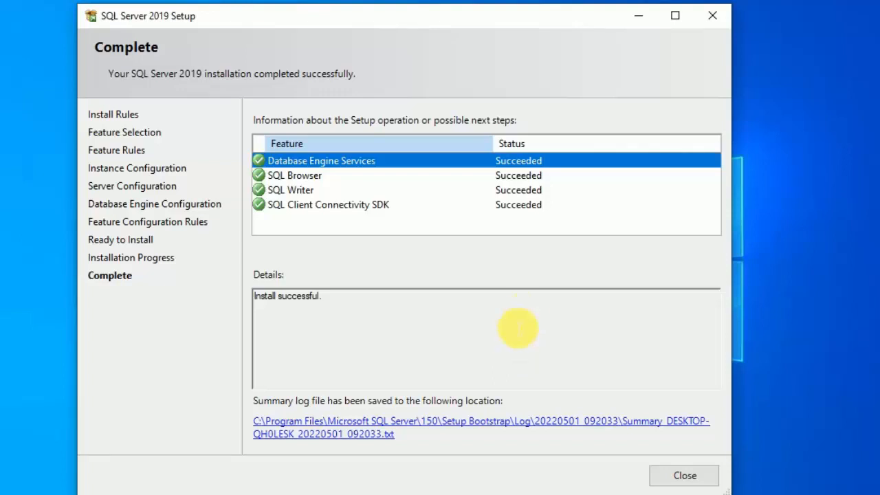
# Check the installation status of SQL Browser, SQL Writer and SQL Client Connectivity SDK, and close the setup wizard
pyautogui.click(531, 176)
pyautogui.click(533, 192)
pyautogui.click(541, 209)
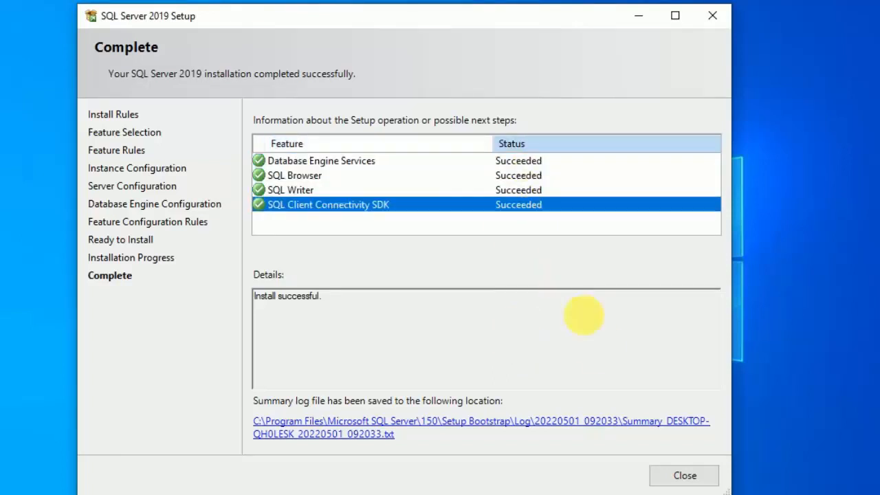
pyautogui.click(683, 476)
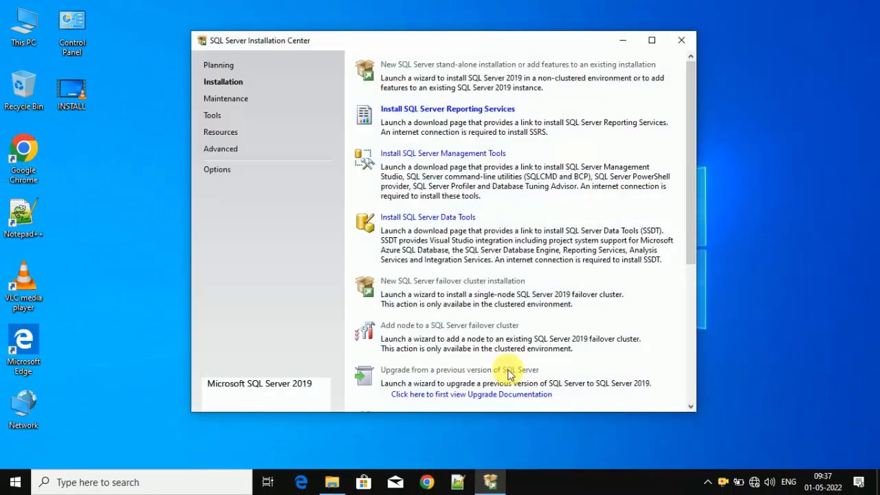
# Close the SQL Server Installation Center and the SqlSetup_x64_ENU folder window
pyautogui.click(677, 40)
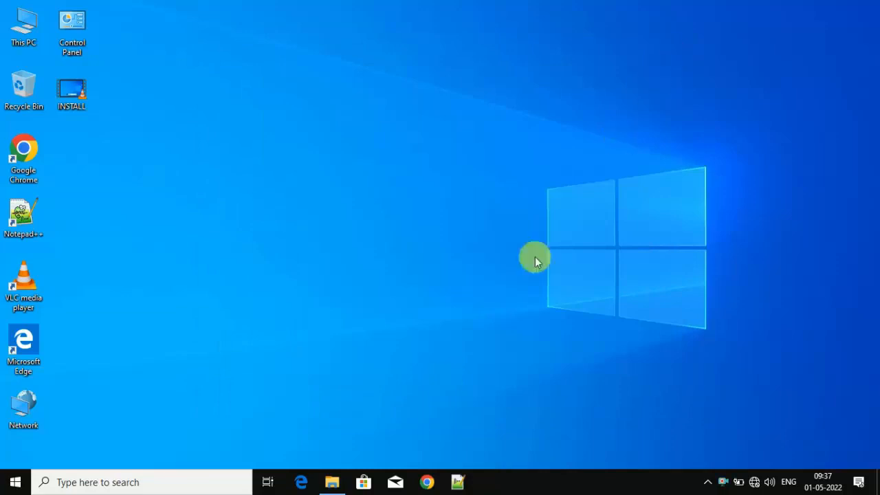
pyautogui.click(334, 481)
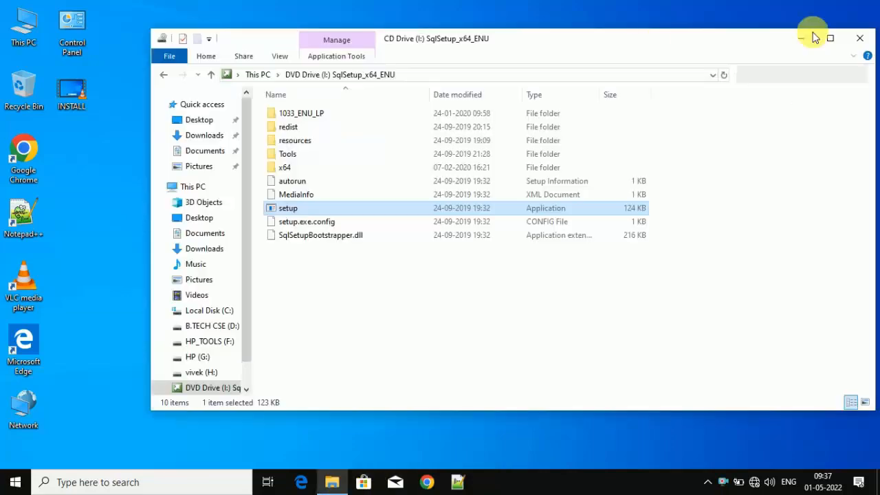
pyautogui.click(859, 38)
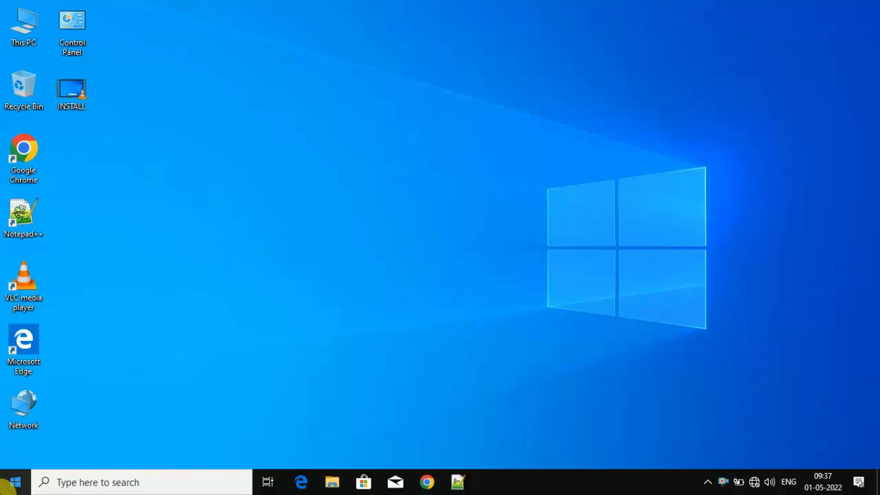
# Look through the installed programs under Microsoft SQL Server 2019 and Microsoft SQL Server Tools 18
pyautogui.click(5, 486)
pyautogui.scroll(-5, 106, 382)
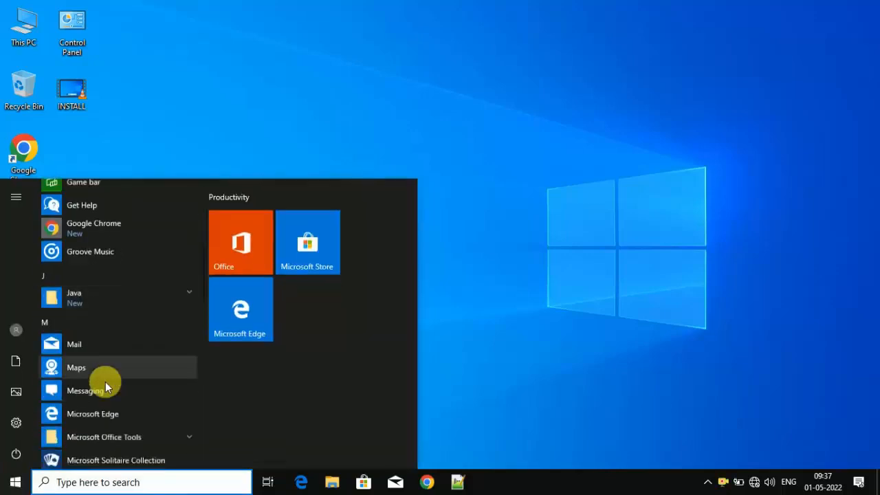
pyautogui.scroll(-3, 105, 382)
pyautogui.click(122, 276)
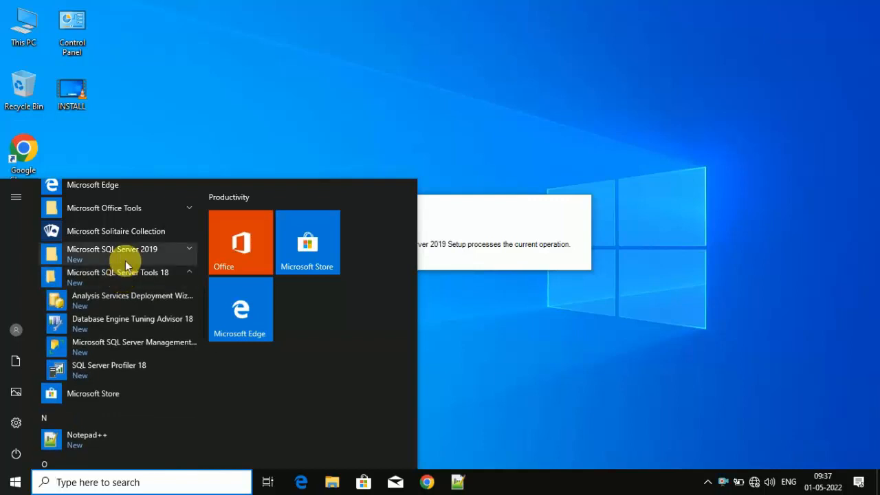
pyautogui.click(126, 265)
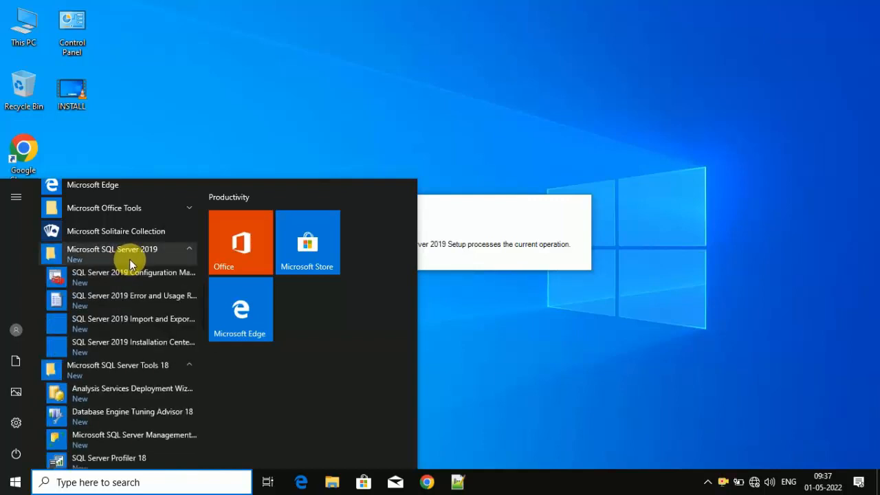
pyautogui.scroll(-1, 129, 261)
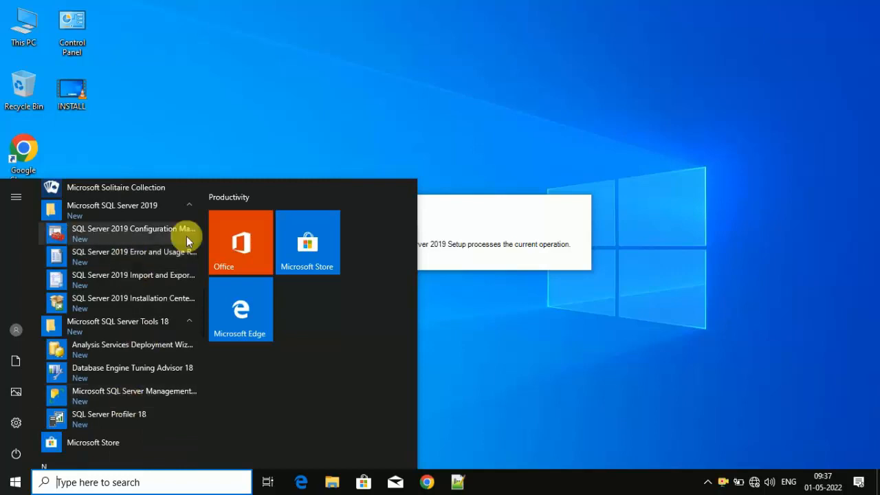
pyautogui.click(474, 296)
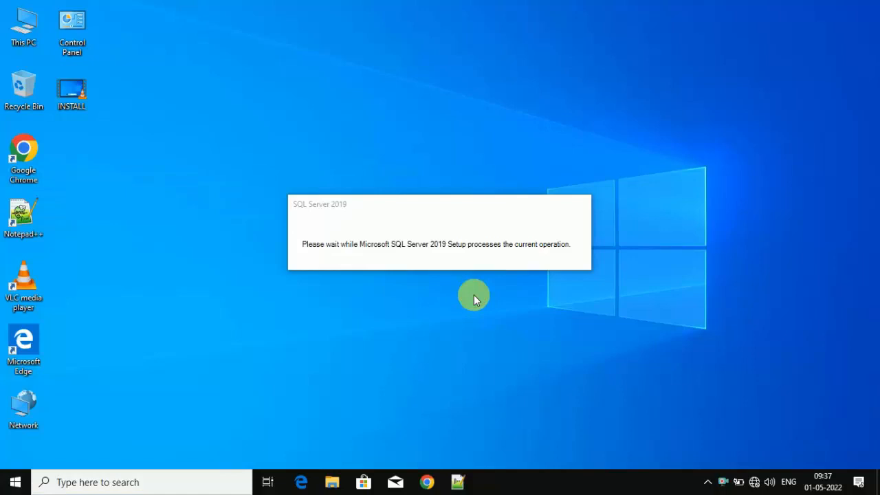
# Launch Microsoft SQL Server Management Studio from the Microsoft SQL Server Tools 18 programs
pyautogui.click(3, 482)
pyautogui.scroll(-12, 70, 358)
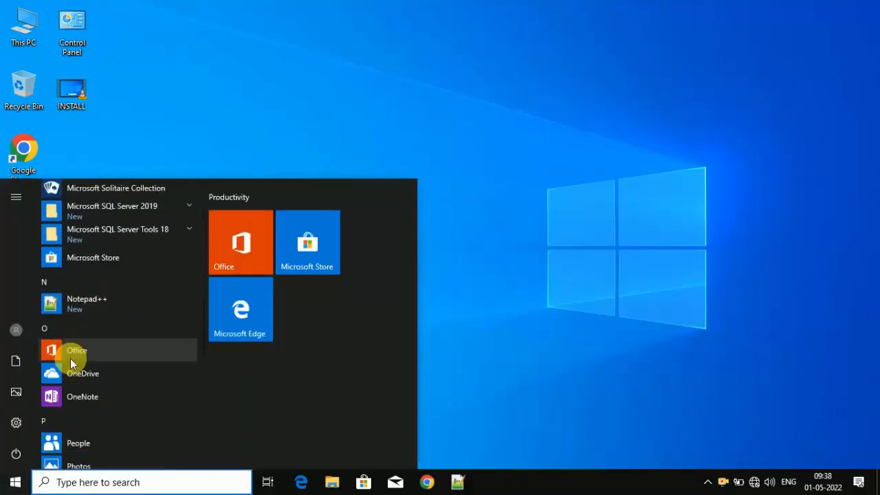
pyautogui.click(141, 234)
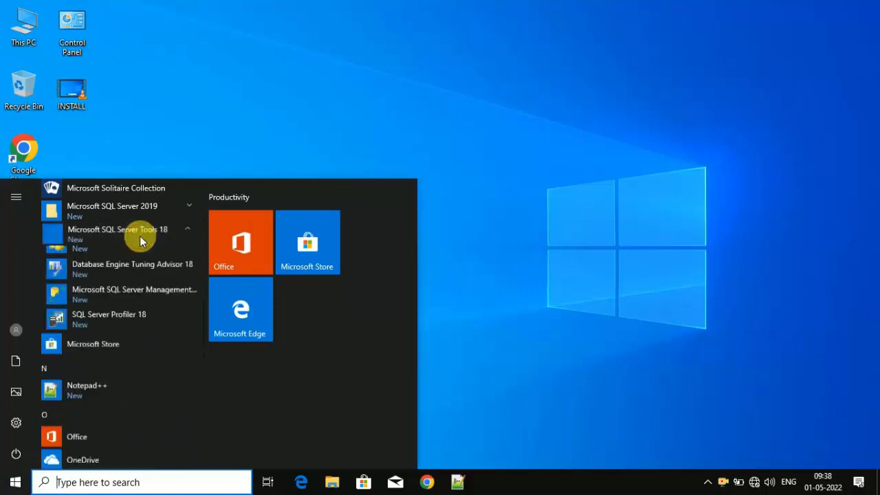
pyautogui.click(141, 304)
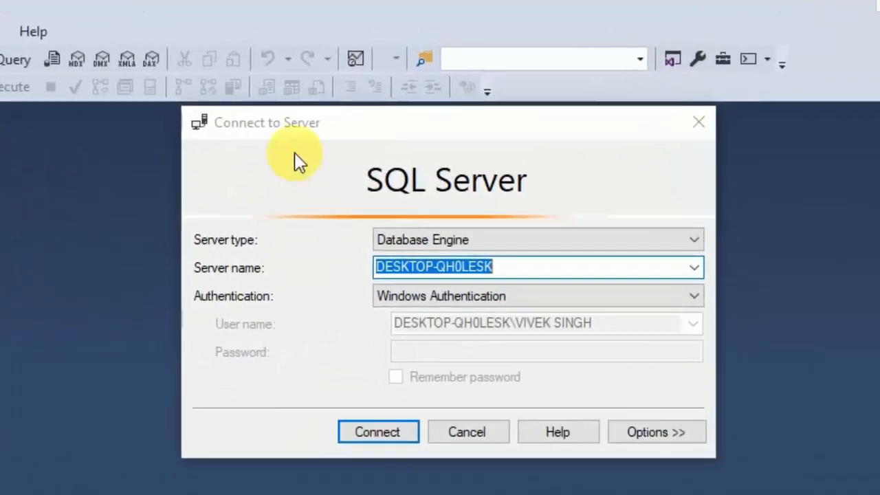
# Connect to the local server with server type Database Engine and Windows Authentication, keeping the suggested server name
pyautogui.moveTo(297, 130); pyautogui.dragTo(316, 207)
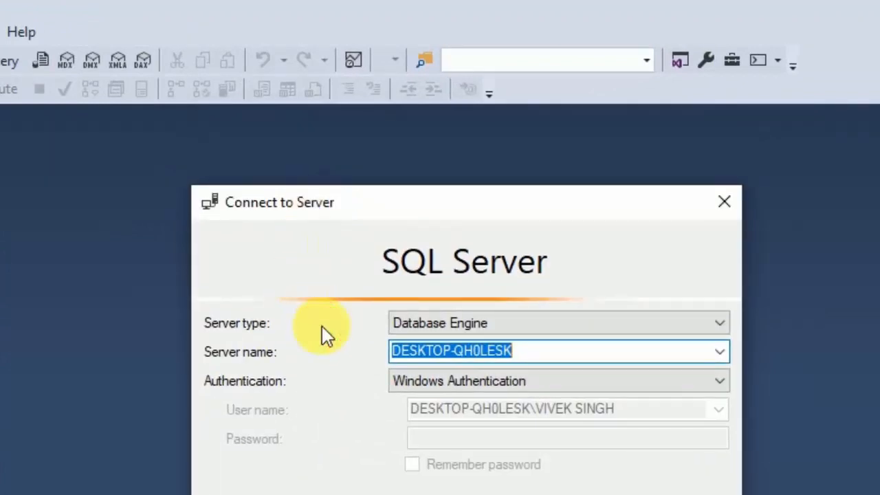
pyautogui.click(400, 327)
pyautogui.click(400, 337)
pyautogui.moveTo(394, 350); pyautogui.dragTo(454, 353)
pyautogui.click(406, 385)
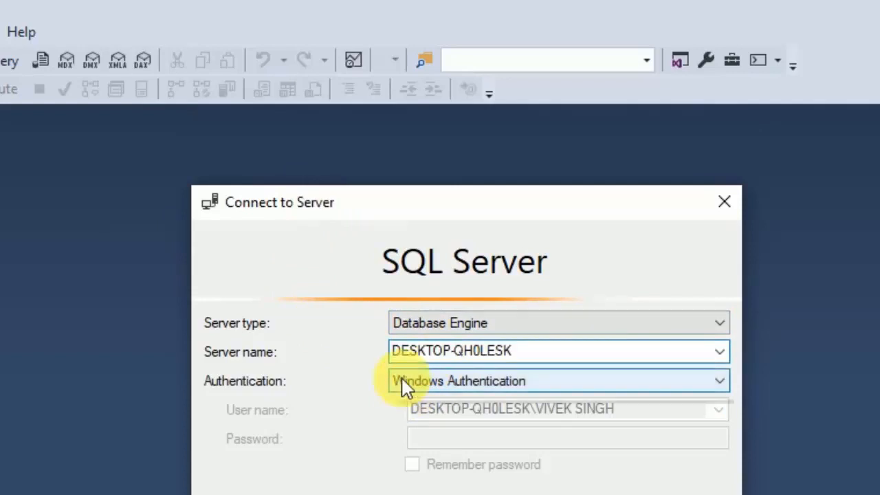
pyautogui.click(402, 378)
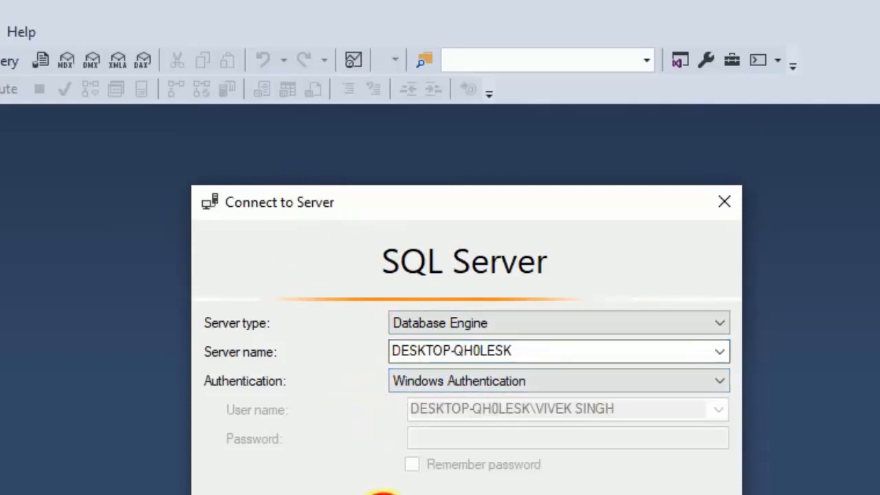
pyautogui.click(388, 480)
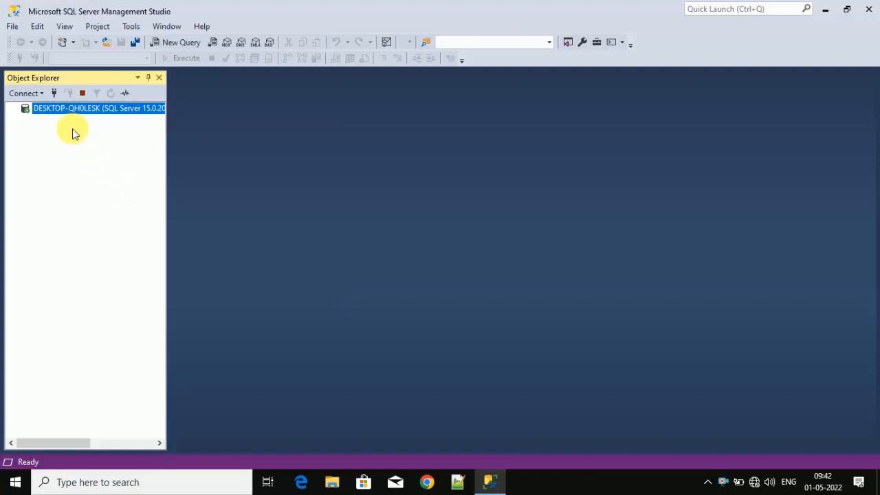
# Expand the local server's tree and look at the New Database dialog for its Databases folder, closing it without creating a database
pyautogui.doubleClick(45, 108)
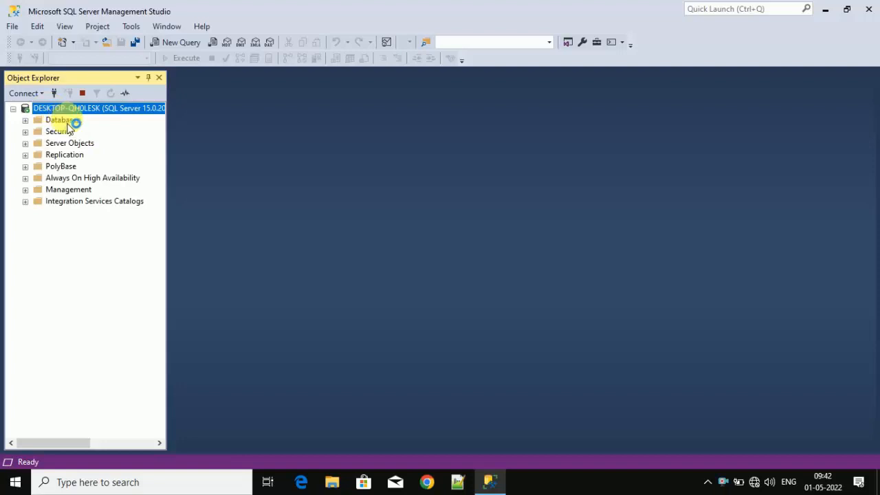
pyautogui.click(74, 123)
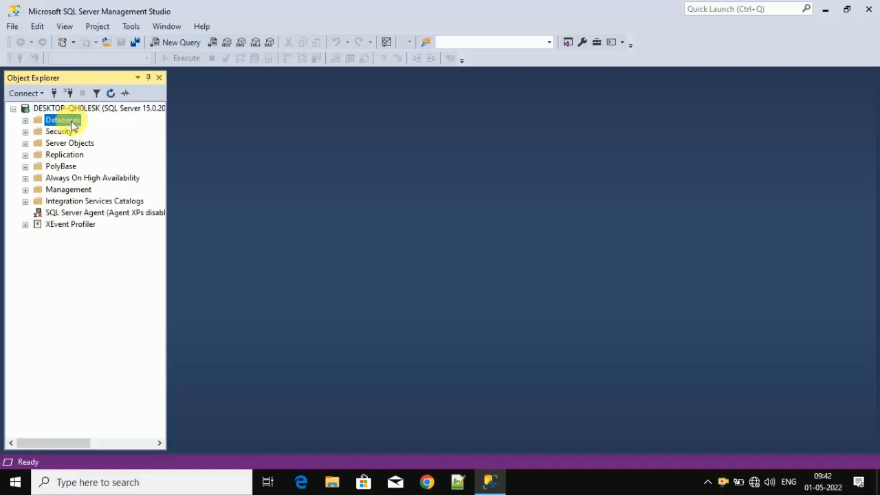
pyautogui.rightClick(46, 122)
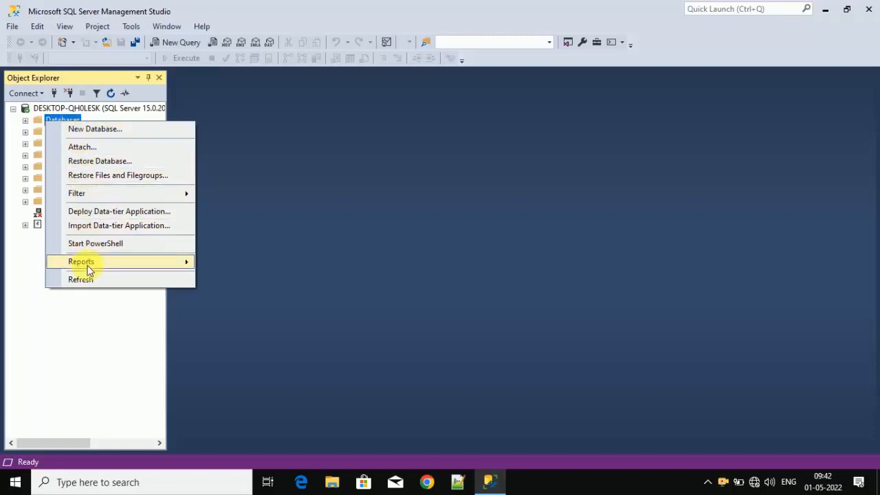
pyautogui.click(100, 134)
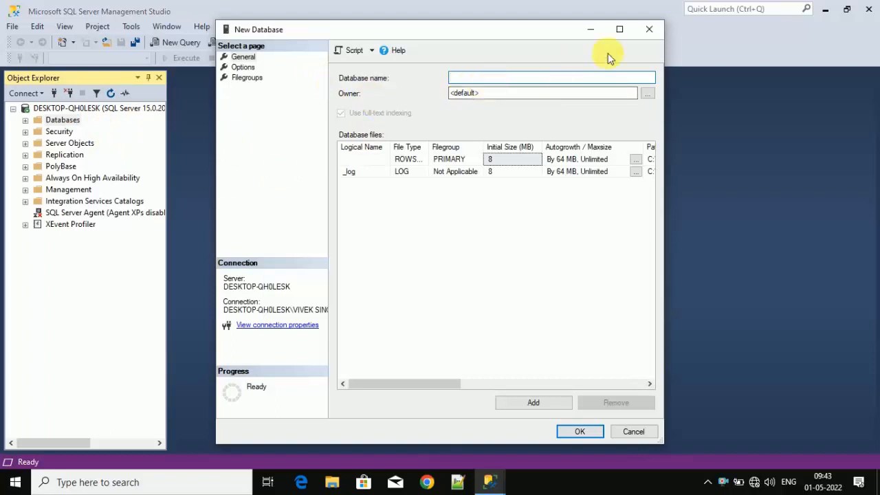
pyautogui.click(647, 29)
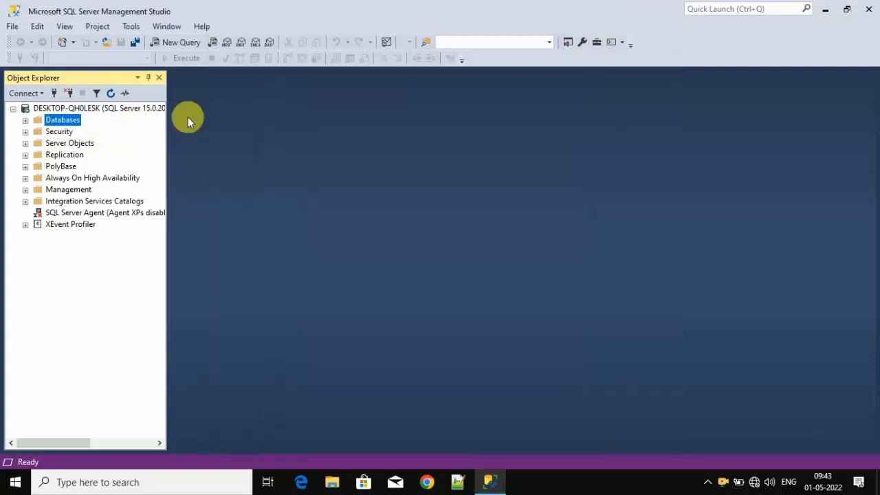
# Open a new query on the local server and write the statement "create database imvks;"
pyautogui.click(77, 110)
pyautogui.rightClick(79, 112)
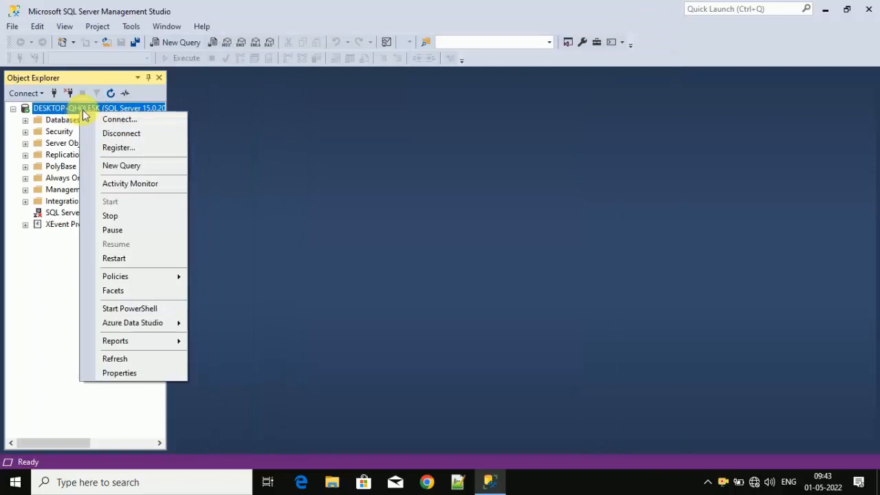
pyautogui.click(131, 168)
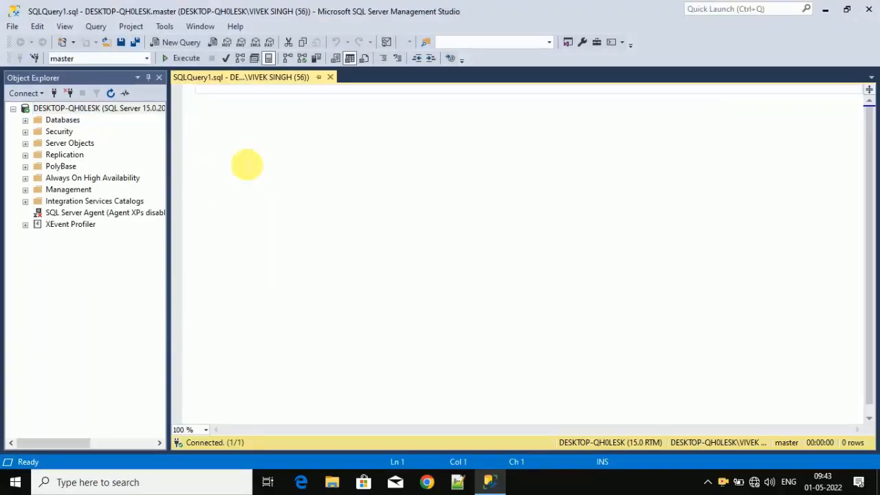
pyautogui.write('crea')
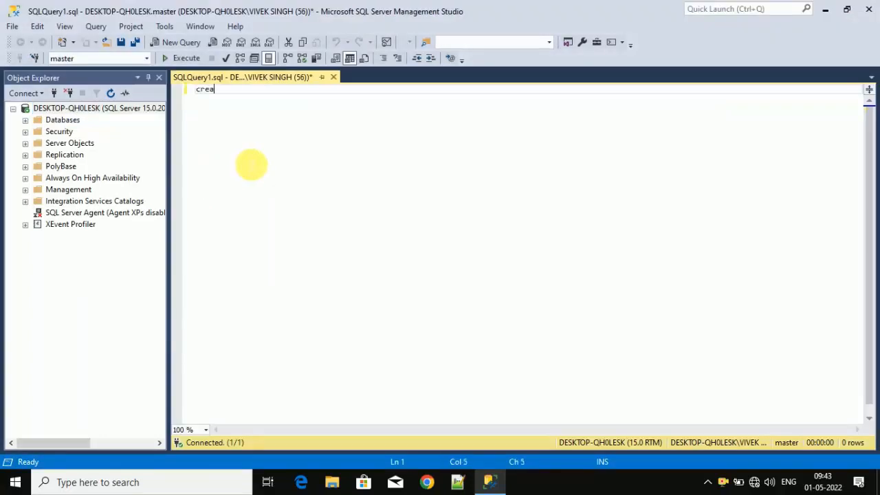
pyautogui.write('te databa')
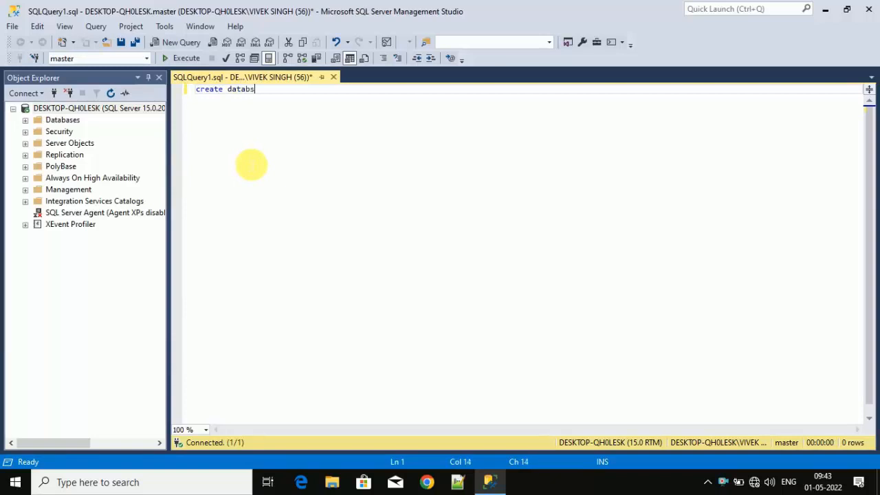
pyautogui.write('se imvks;')
# Execute the selected create database statement and check its output message
pyautogui.hotkey('shift', 'Home')
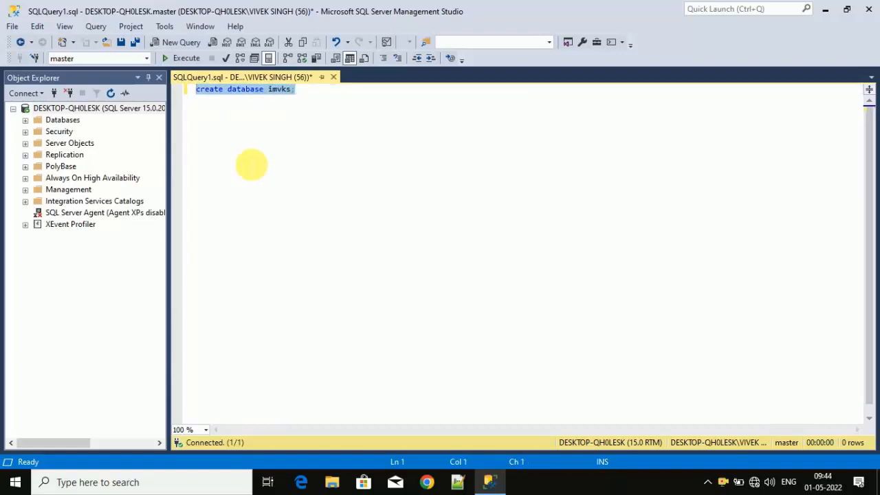
pyautogui.press('F5')
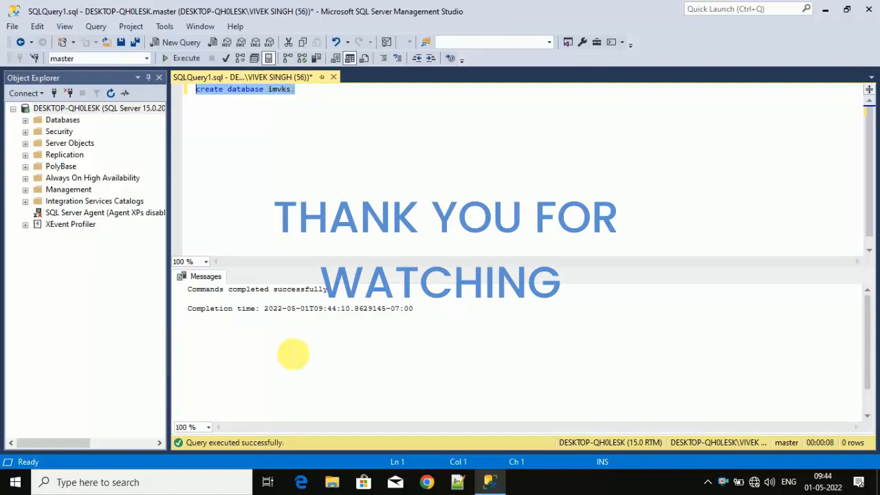
pyautogui.click(209, 300)
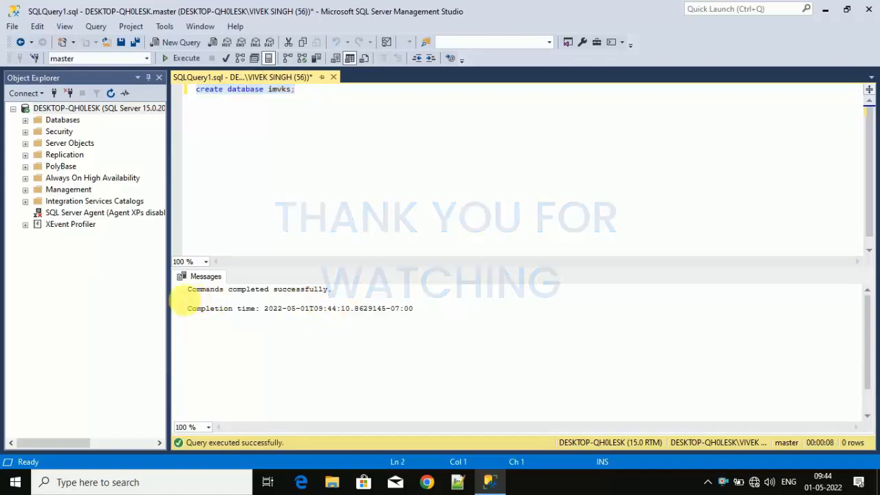
pyautogui.click(184, 291)
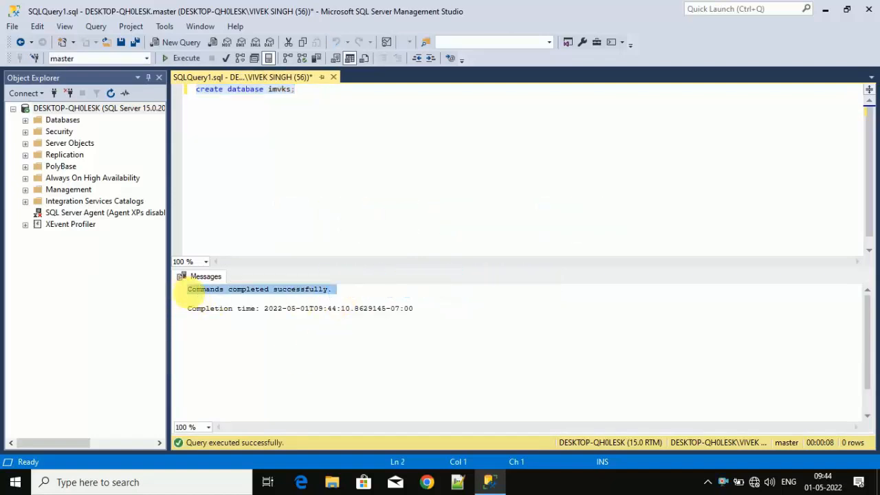
pyautogui.click(233, 306)
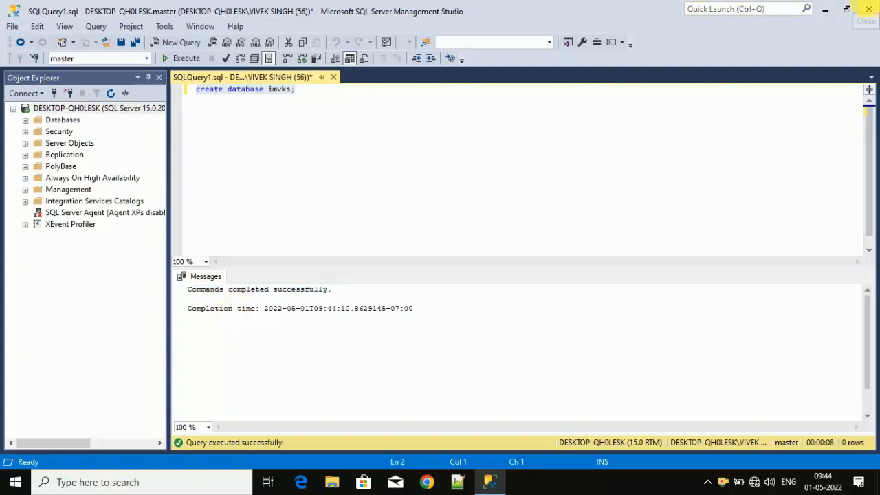
# Close SQL Server Management Studio without saving the SQLQuery1.sql query
pyautogui.click(871, 10)
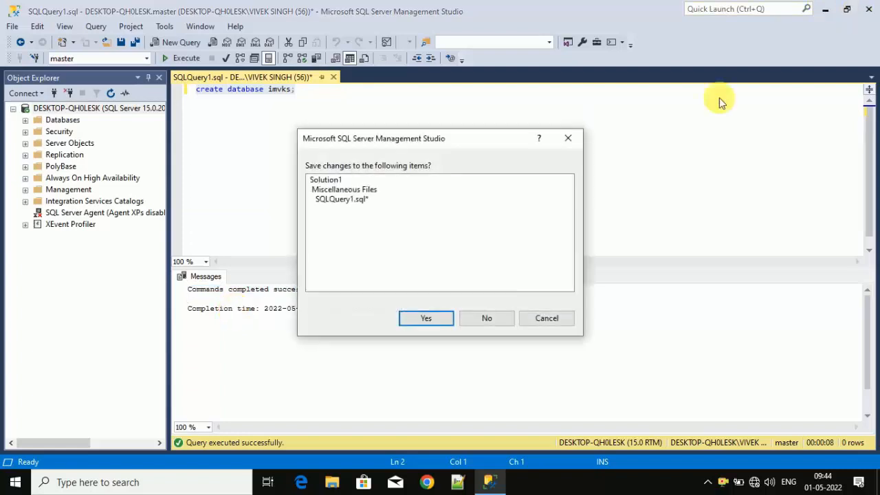
pyautogui.click(486, 317)
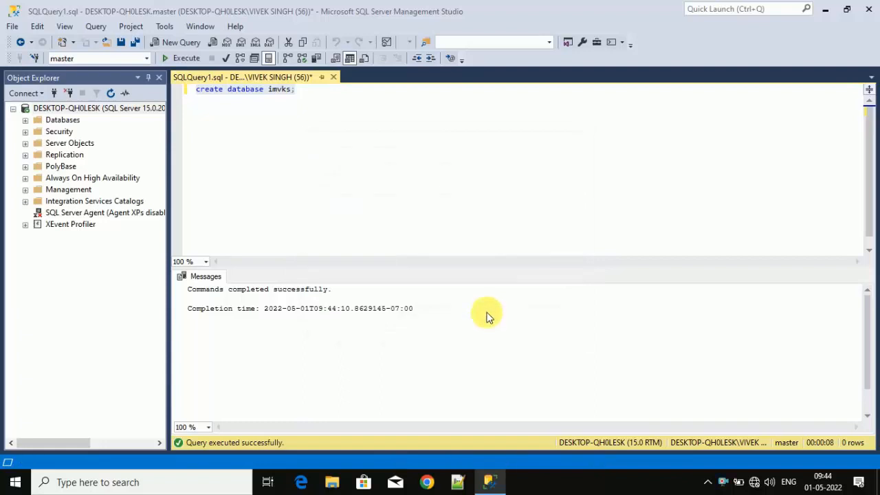